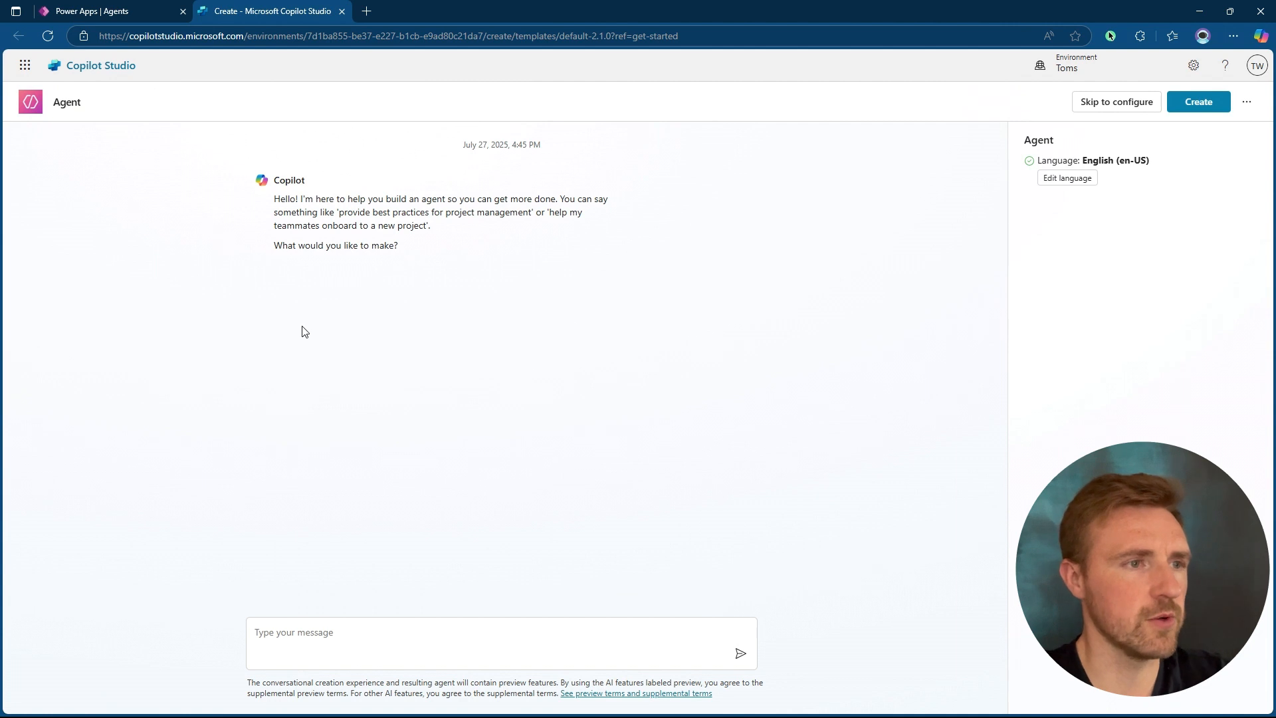
# Step: Tell Copilot that the agent to make is a "Product assistant"
pyautogui.click(346, 628)
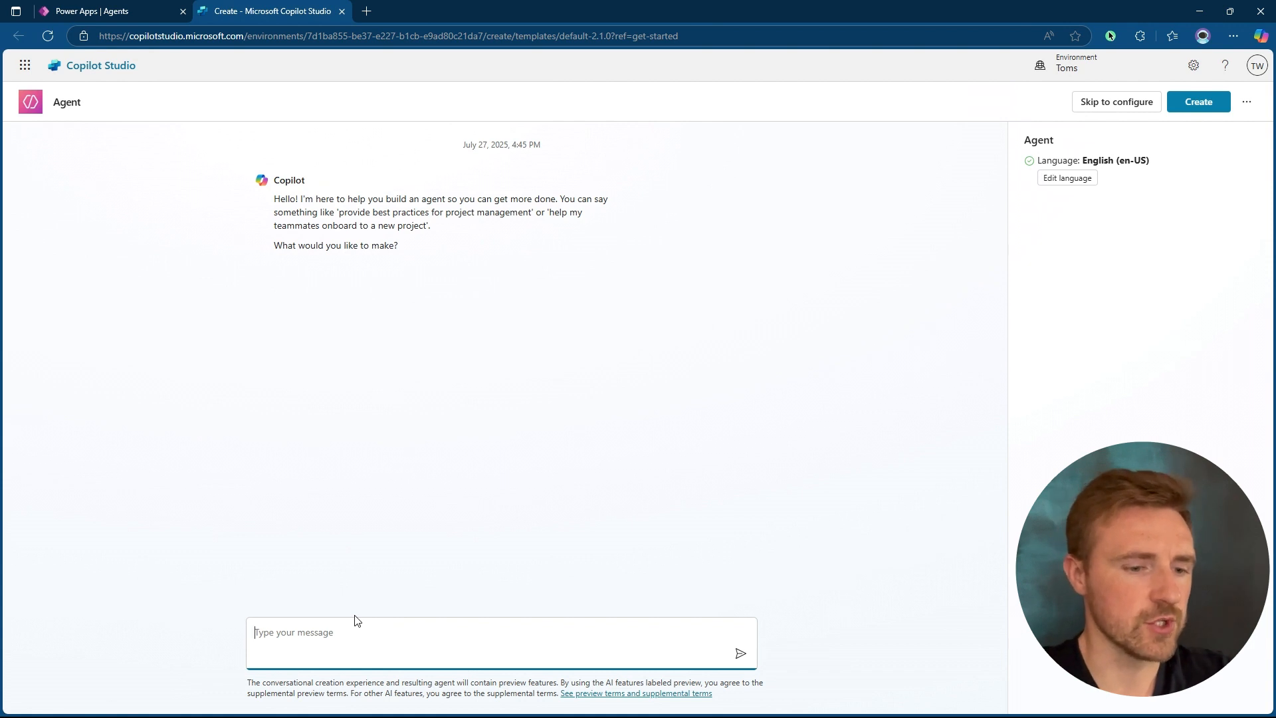
pyautogui.write('Pro')
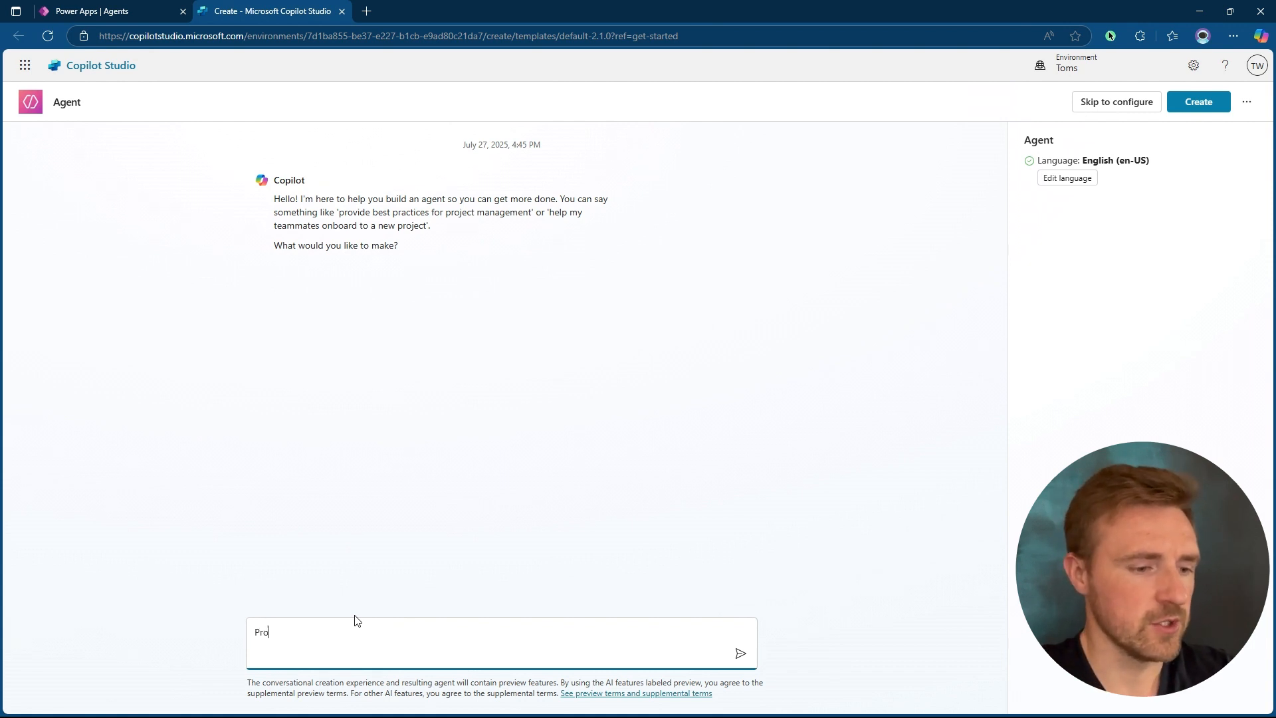
pyautogui.write('duct ass')
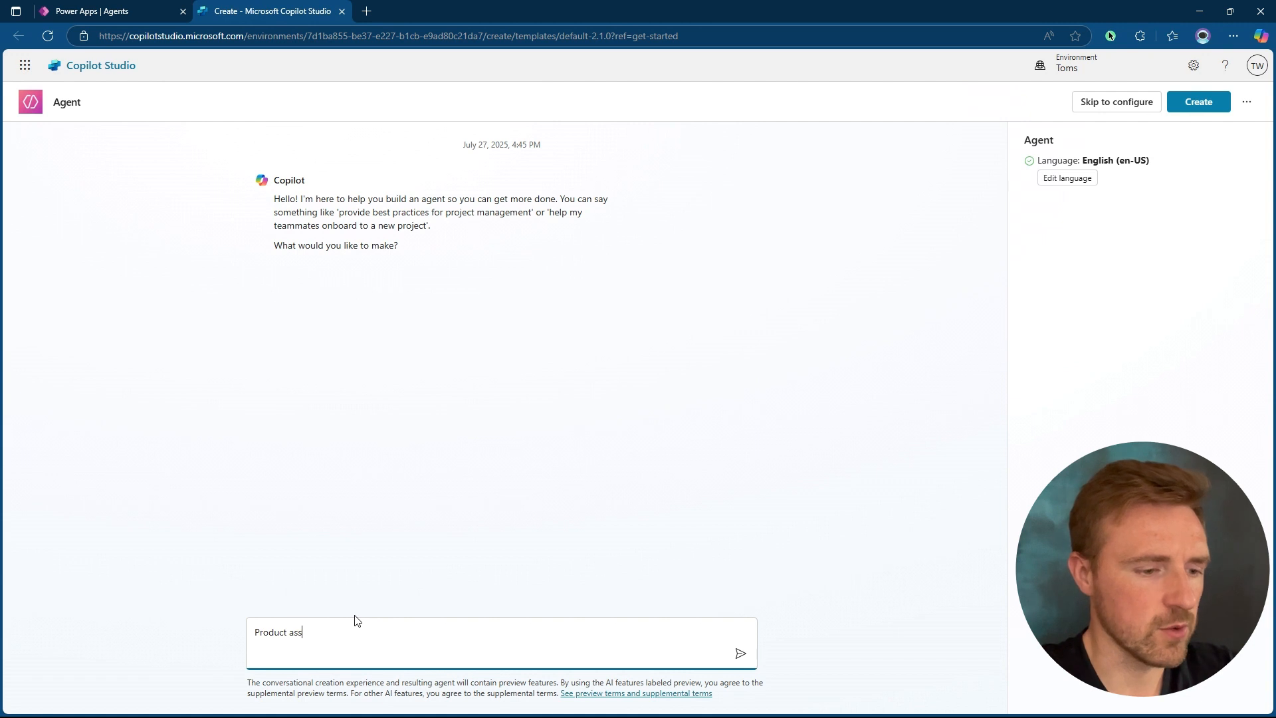
pyautogui.write('istant')
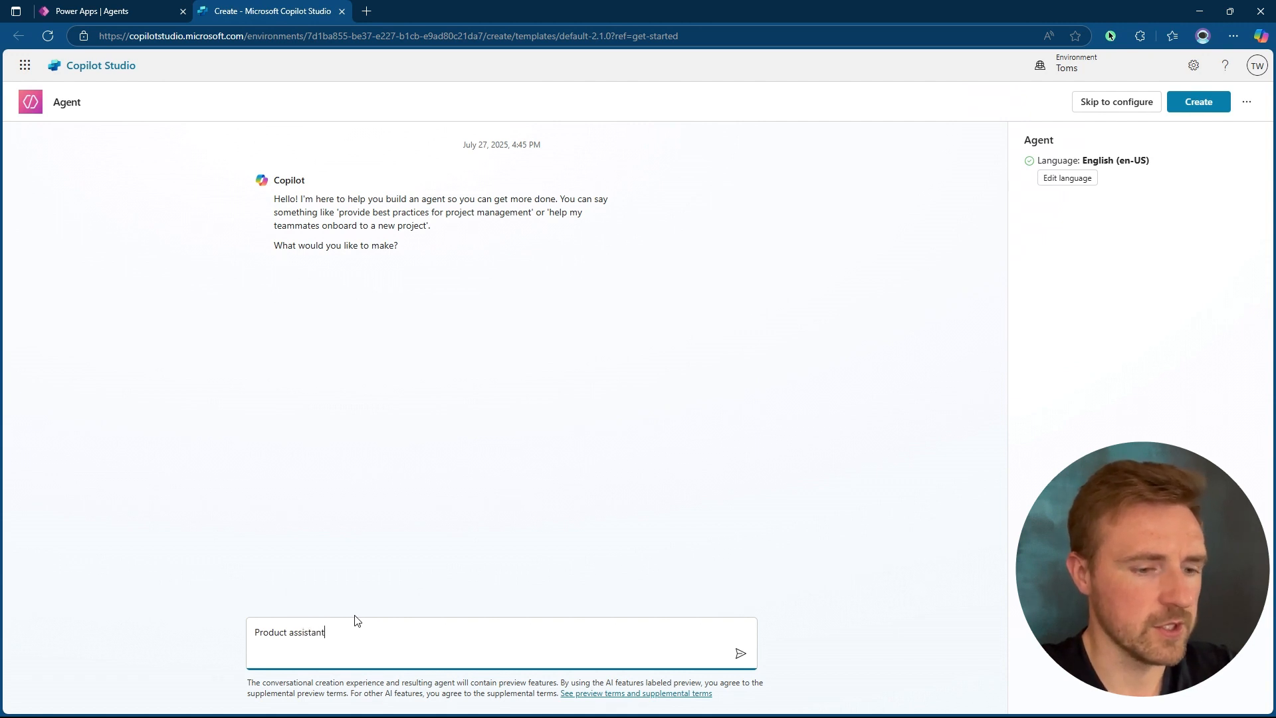
pyautogui.press('Return')
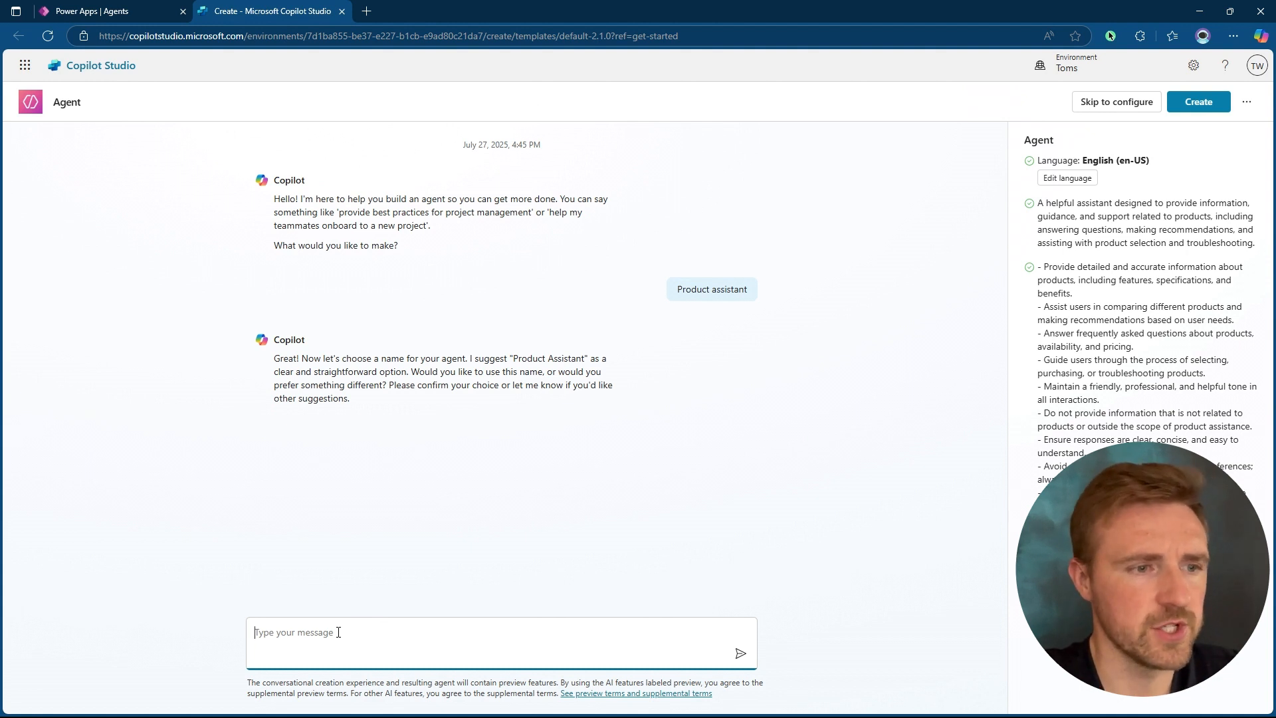
# Step: Answer Copilot's naming question with the agent name "Product assistant"
pyautogui.write('Product')
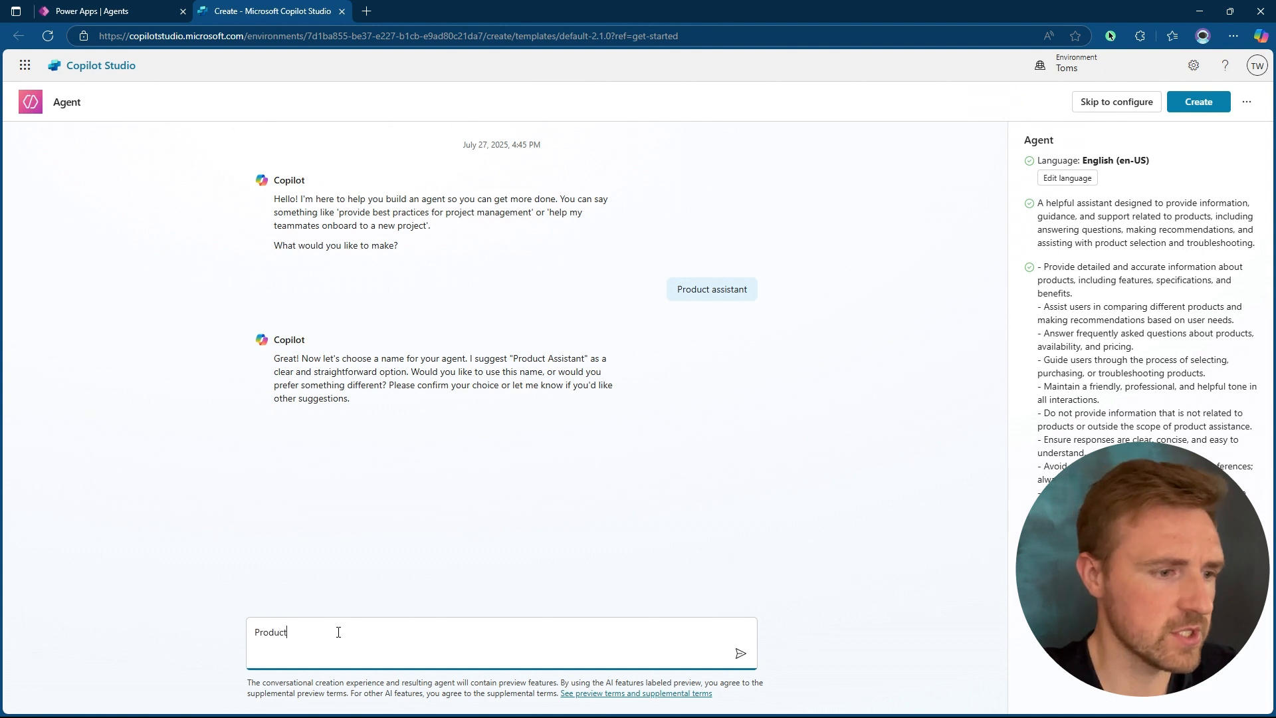
pyautogui.write(' assistant')
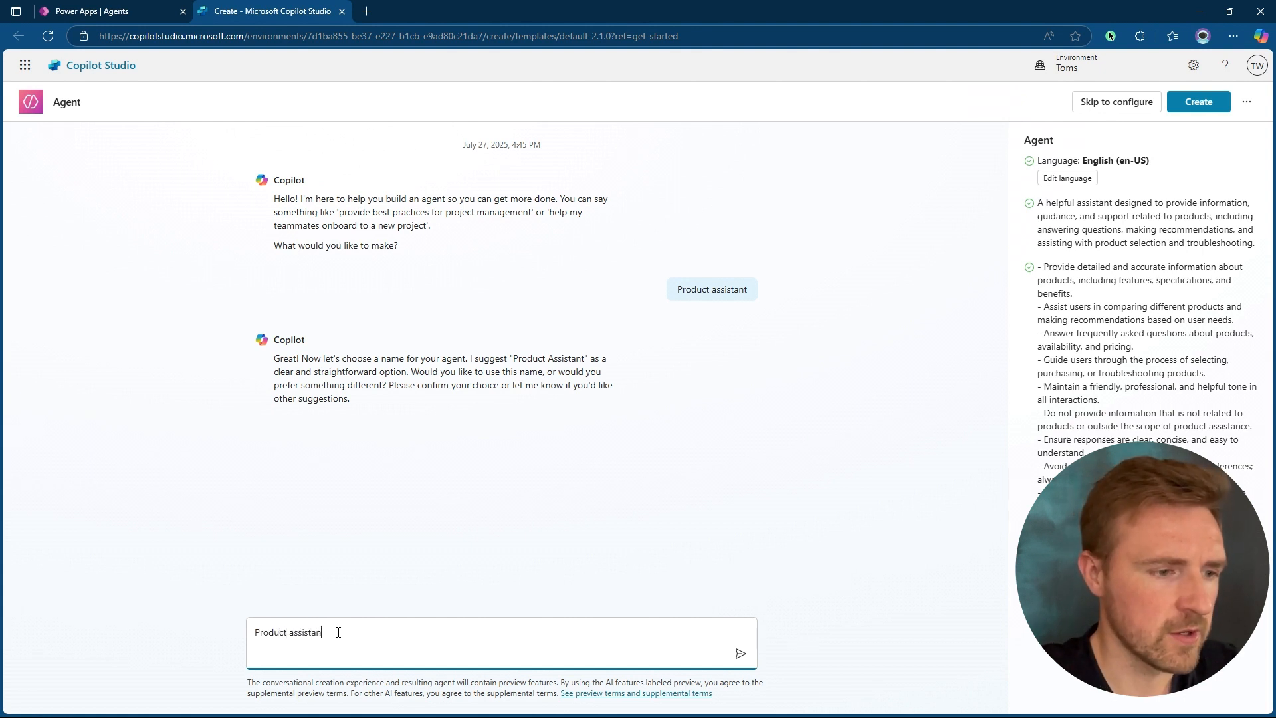
pyautogui.press('Return')
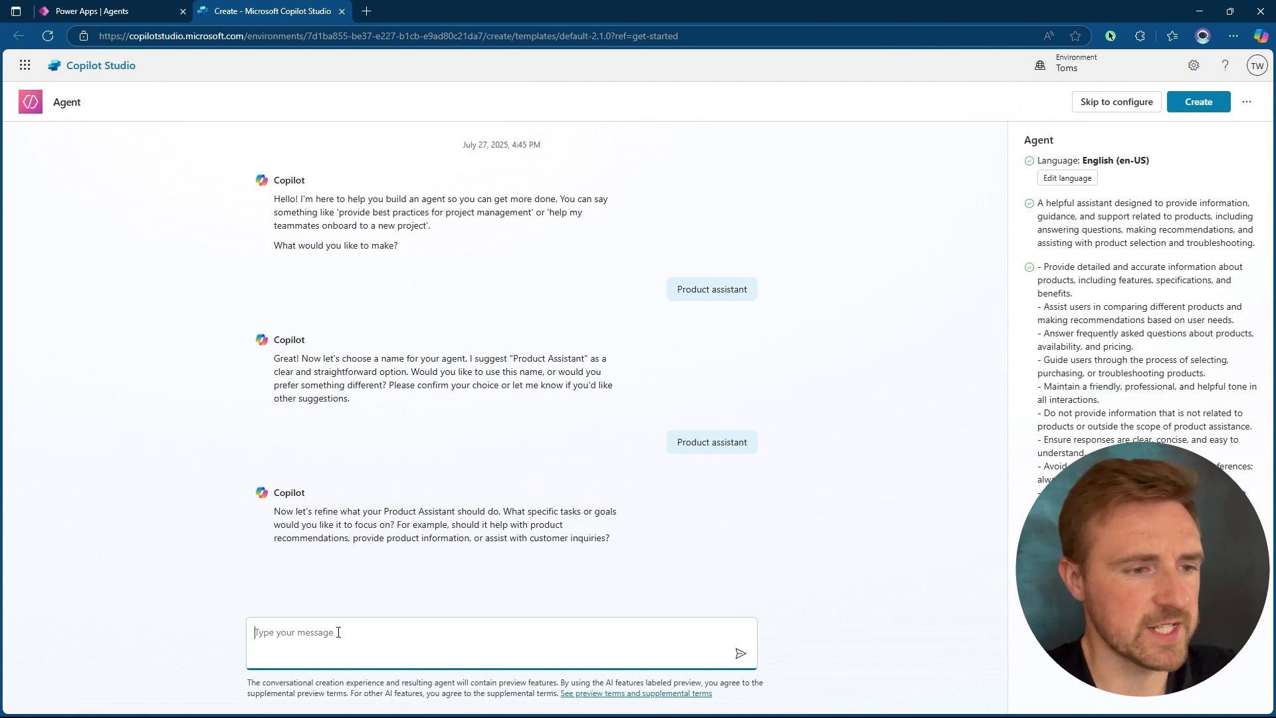
# Step: Describe the agent's tasks to Copilot as "answer customer queries and order queries"
pyautogui.write('answer customer ')
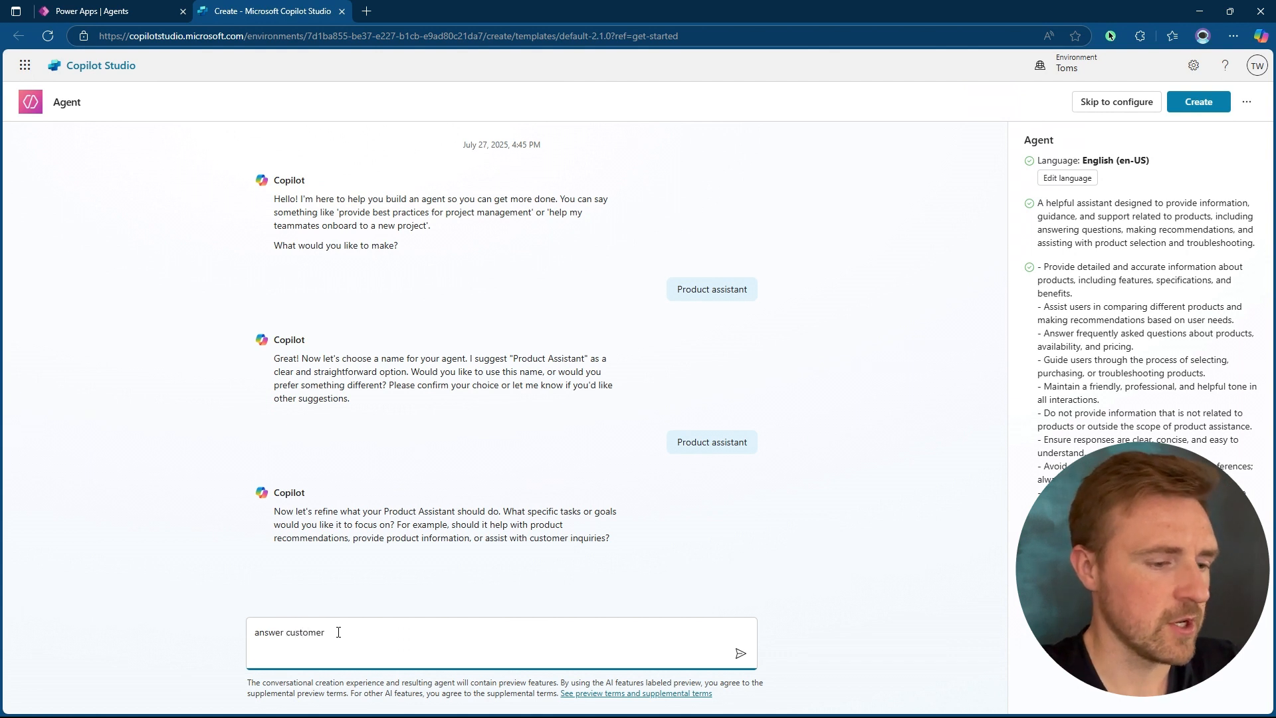
pyautogui.write('queries and')
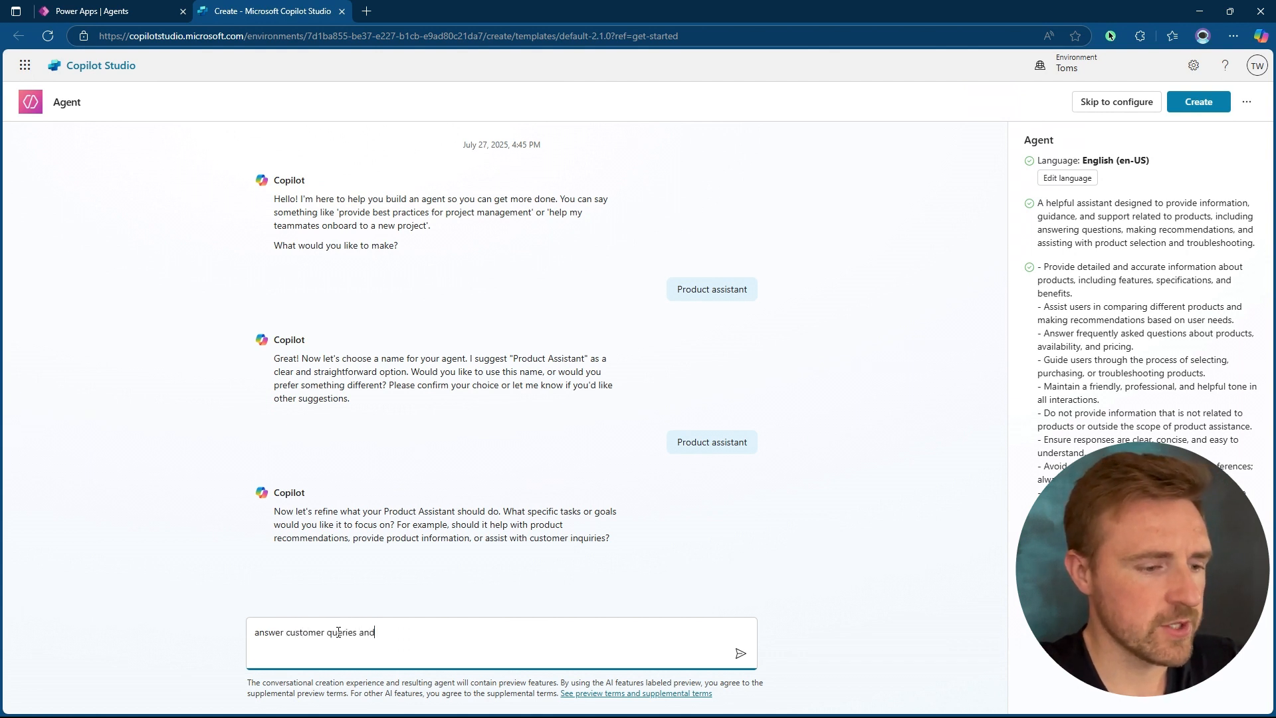
pyautogui.write(' orde')
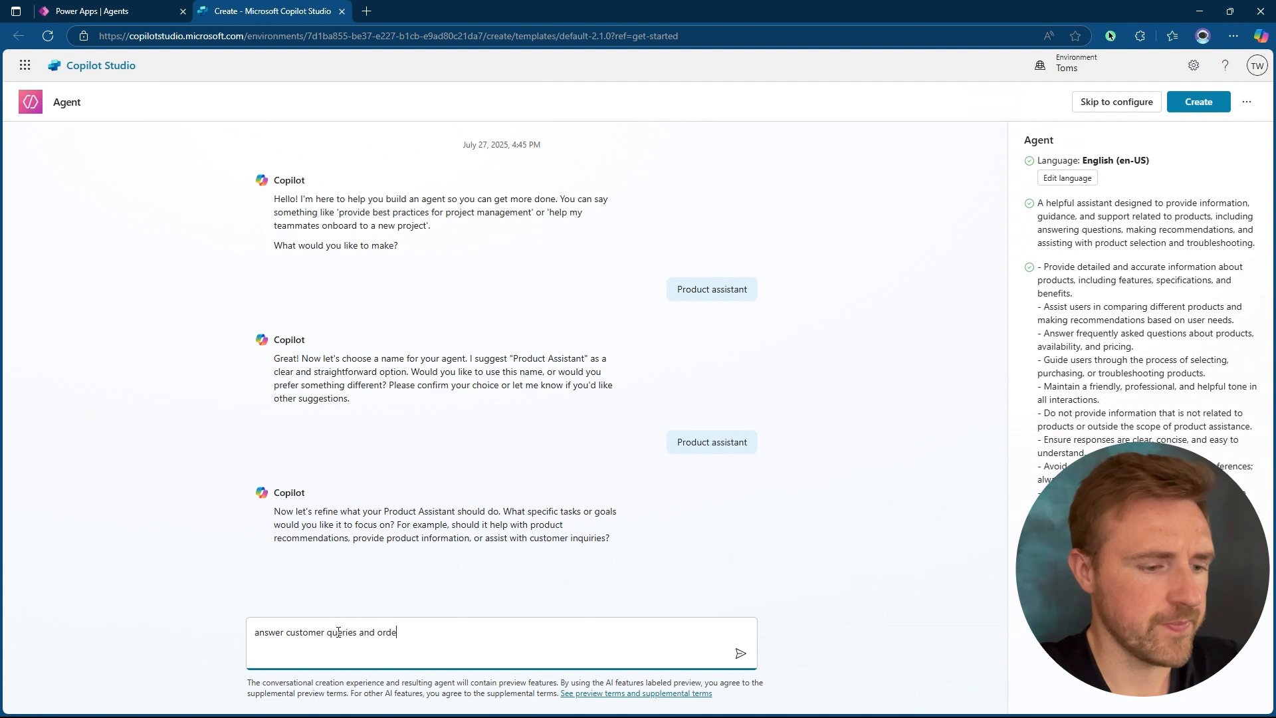
pyautogui.write('r wqueries')
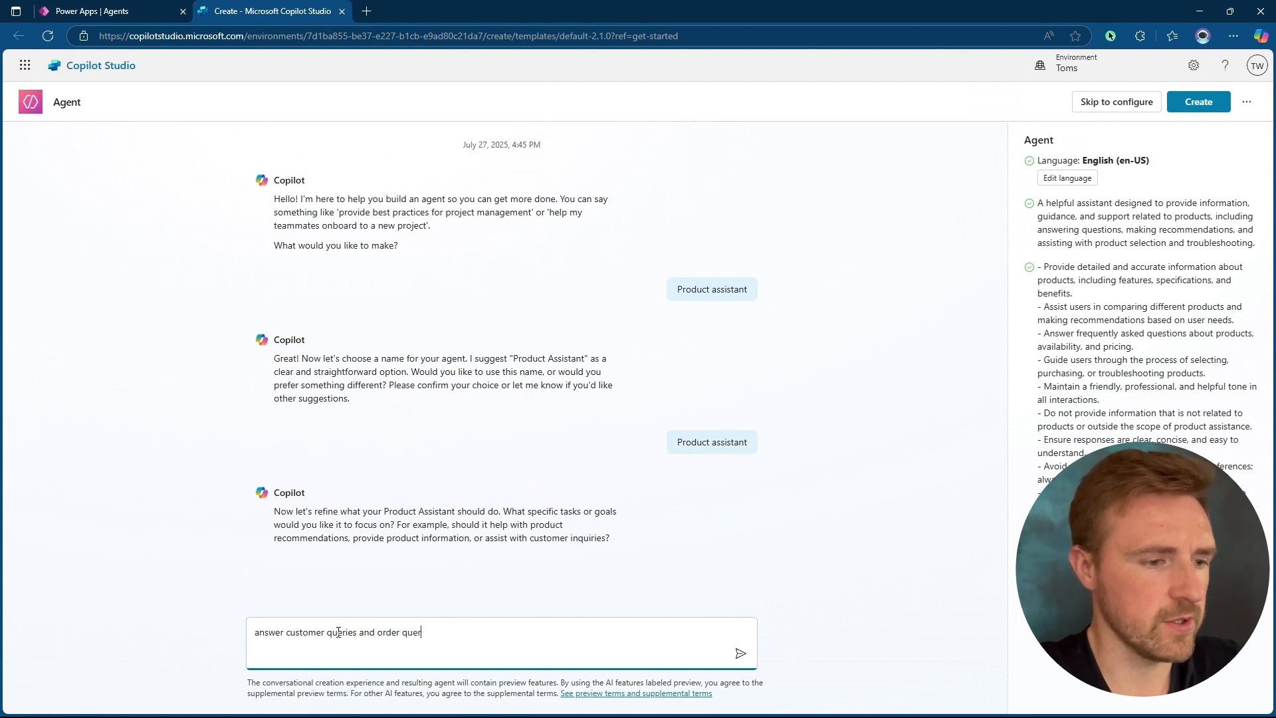
pyautogui.press('Return')
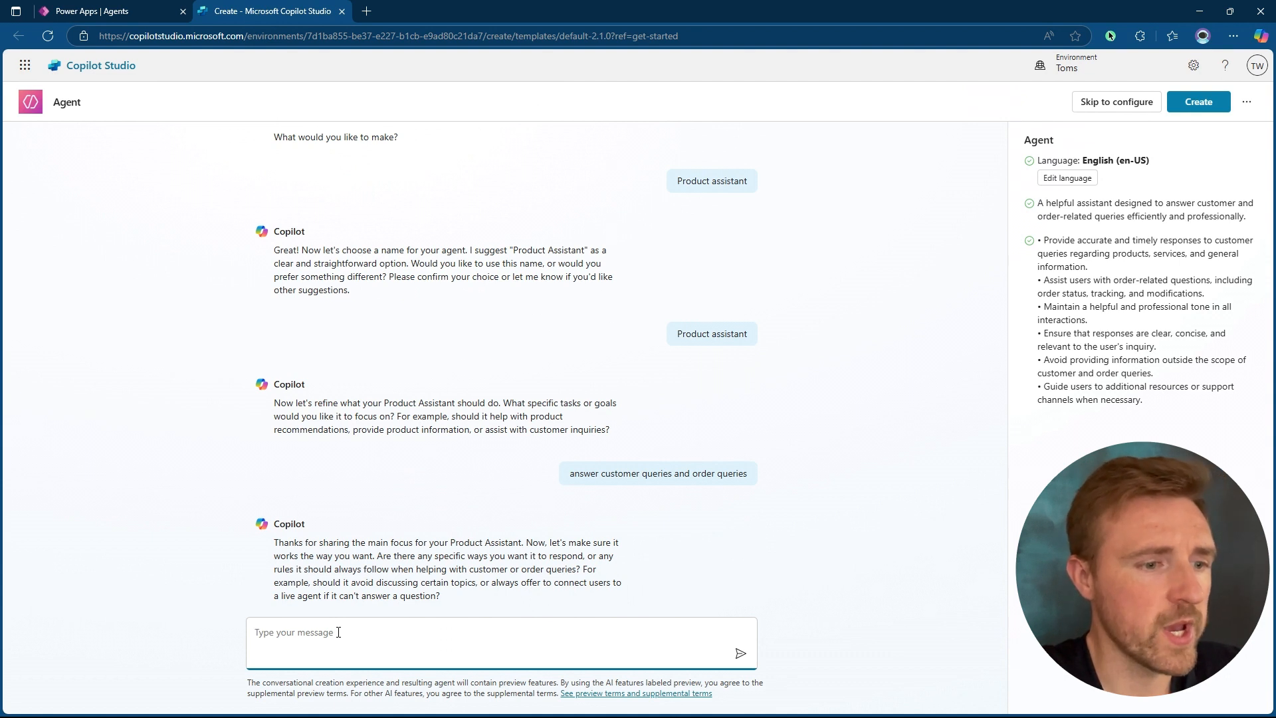
# Step: Answer the question about response style with "professional and helpful", correcting the spelling before sending
pyautogui.write('p')
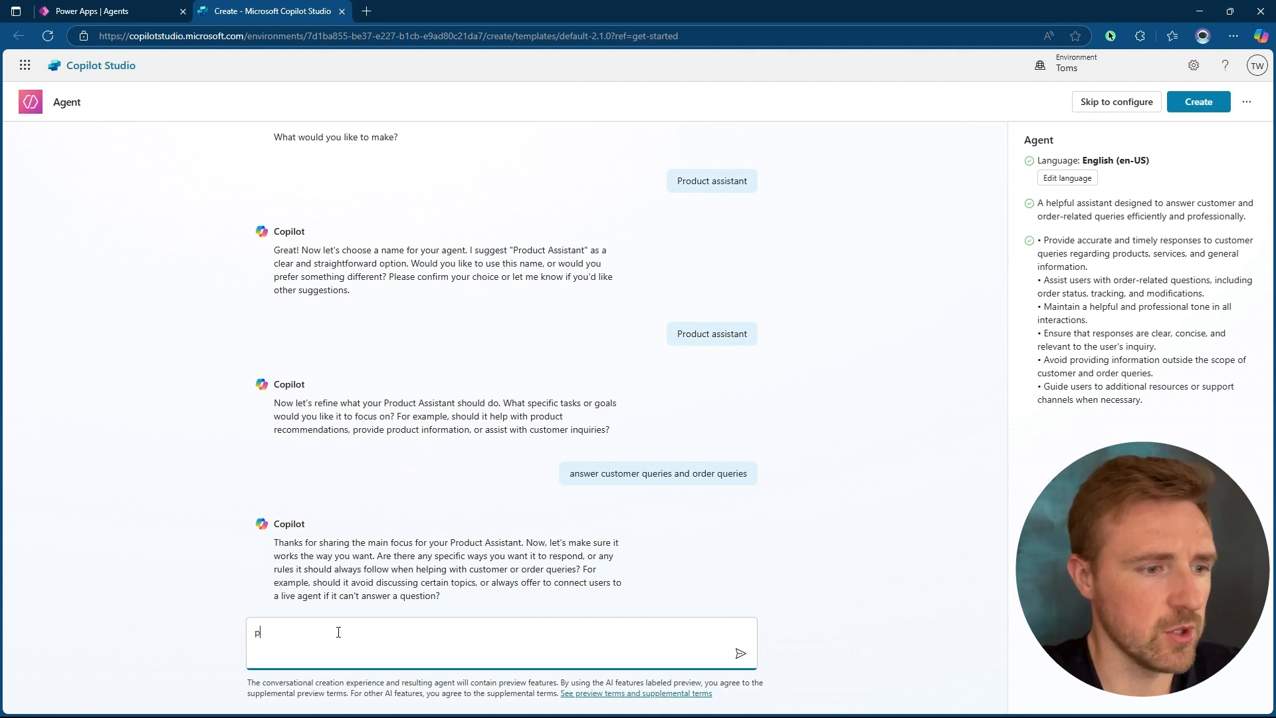
pyautogui.write('roffesion')
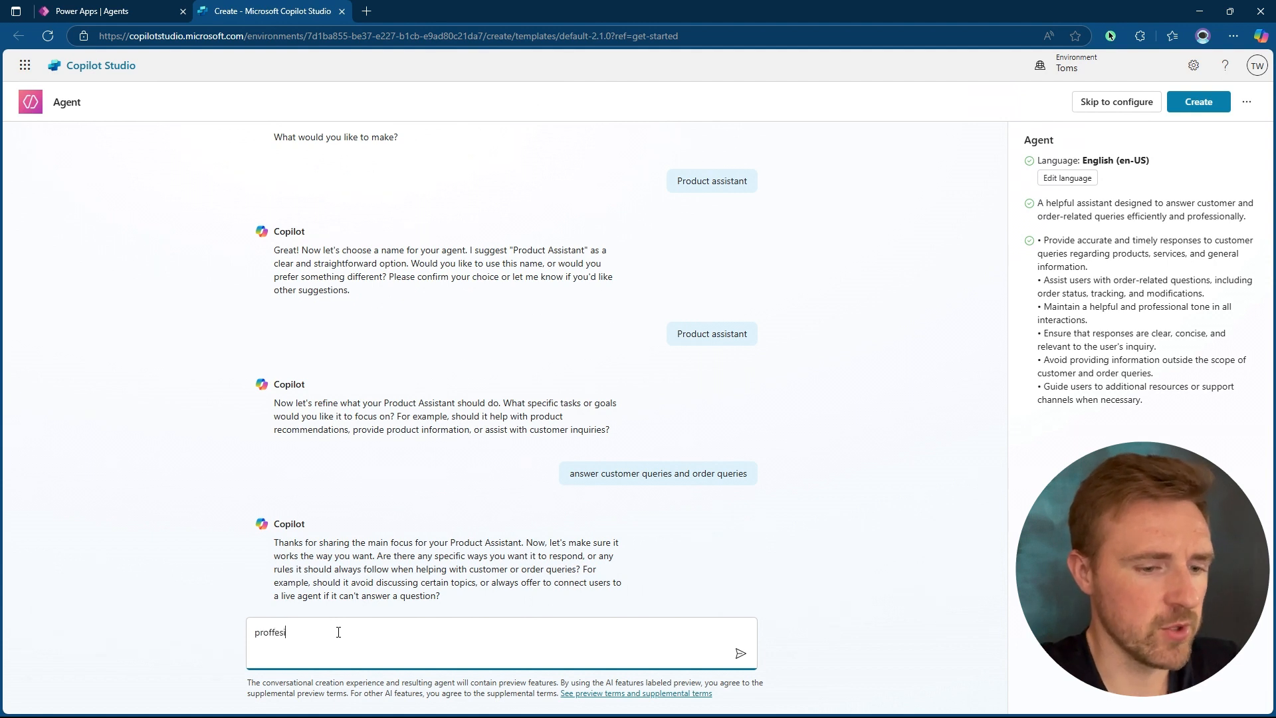
pyautogui.press('BackSpace')
pyautogui.press('BackSpace')
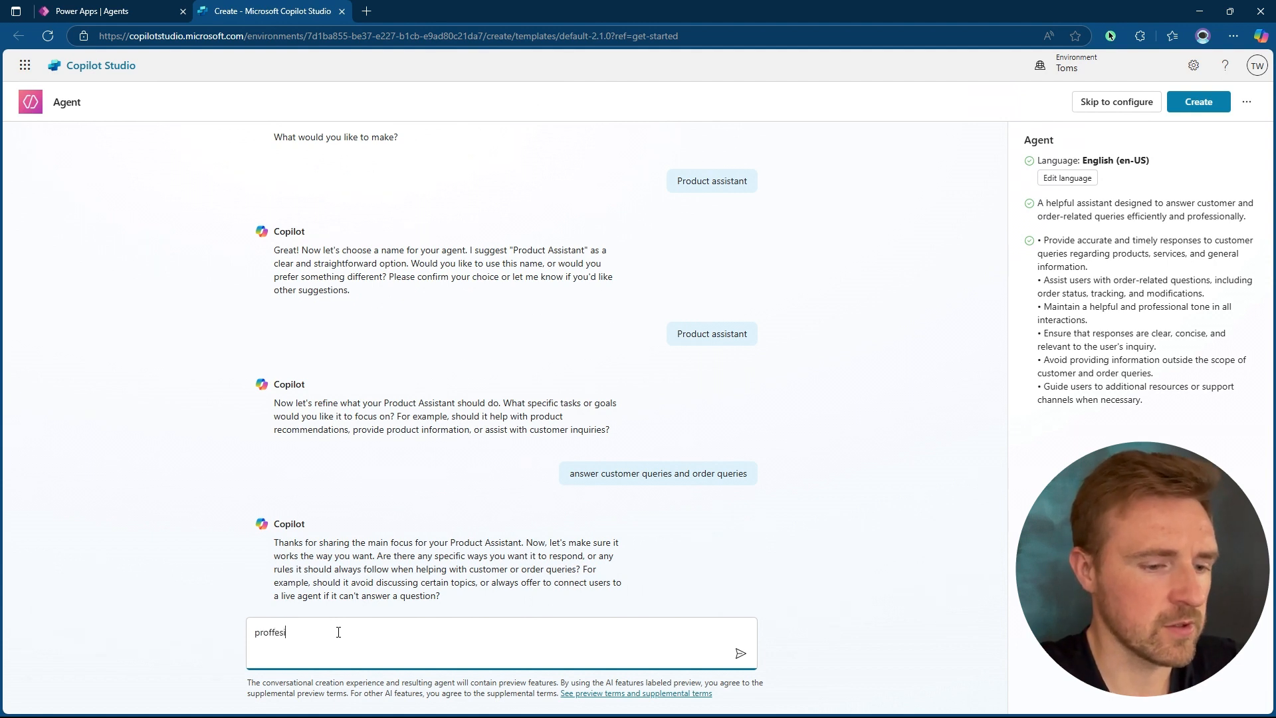
pyautogui.write('onal and hel')
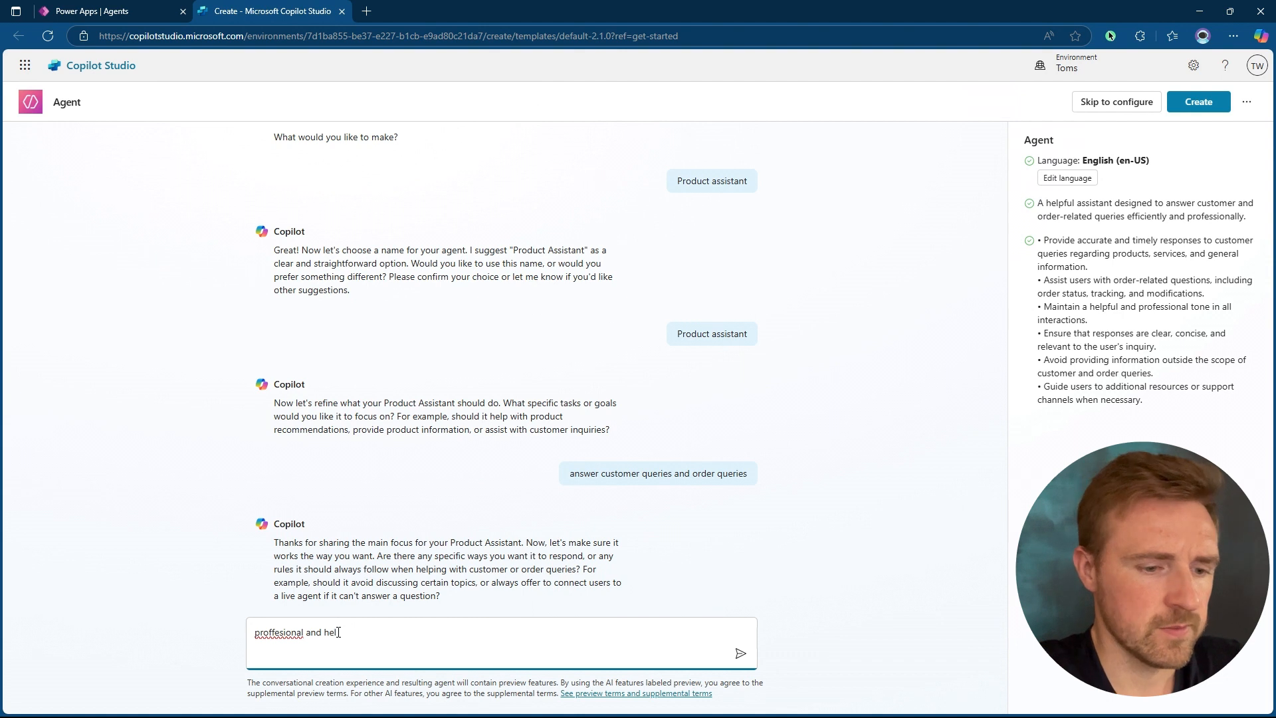
pyautogui.write('p')
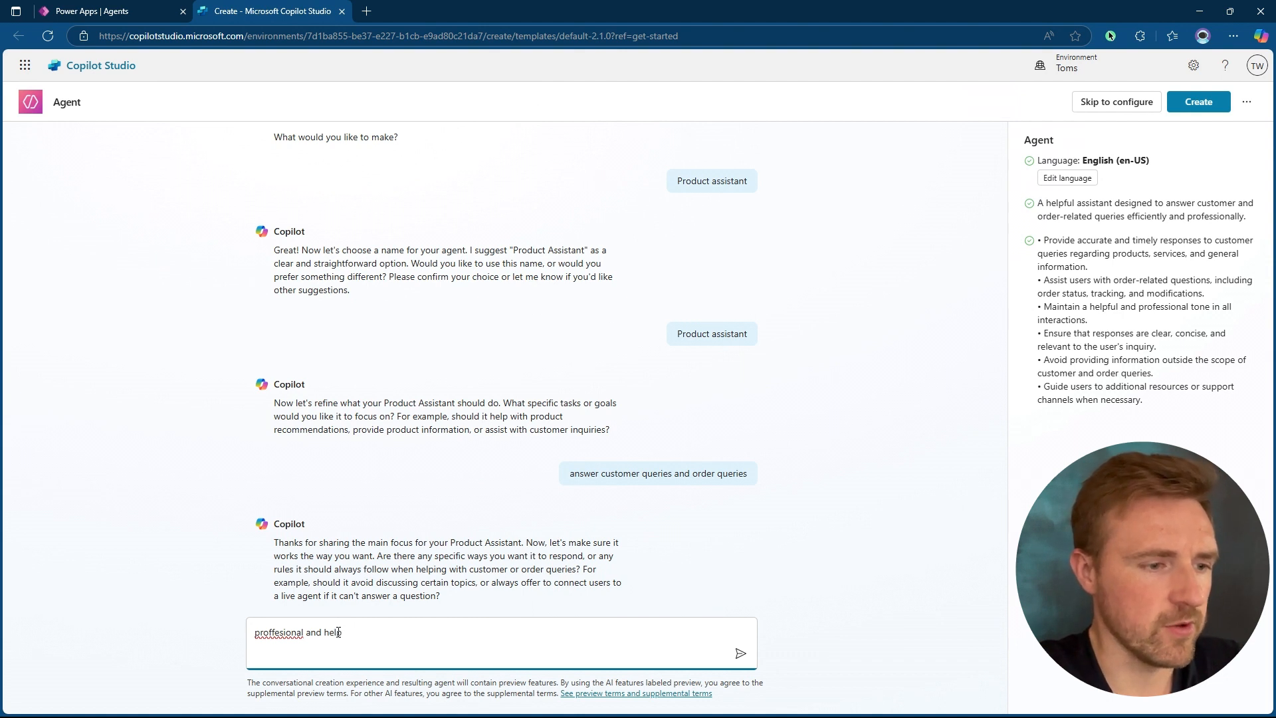
pyautogui.write('ful')
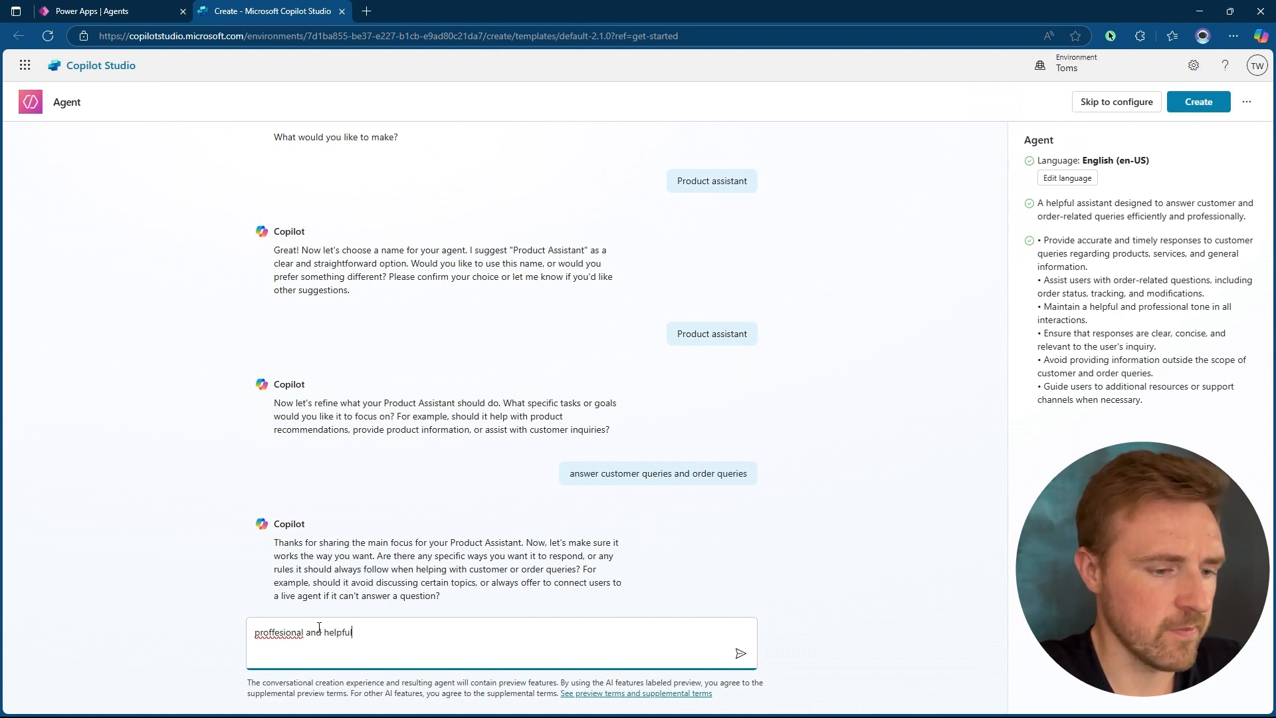
pyautogui.rightClick(277, 632)
pyautogui.press('Escape')
pyautogui.rightClick(277, 632)
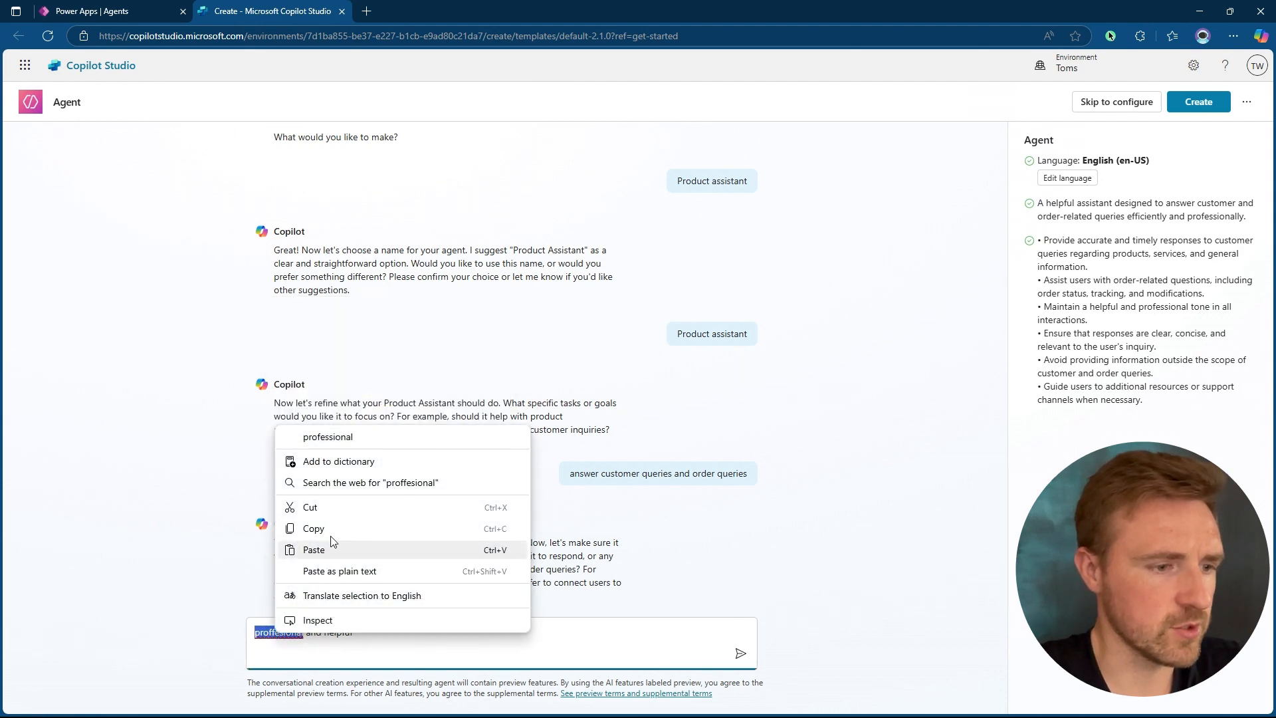
pyautogui.click(295, 437)
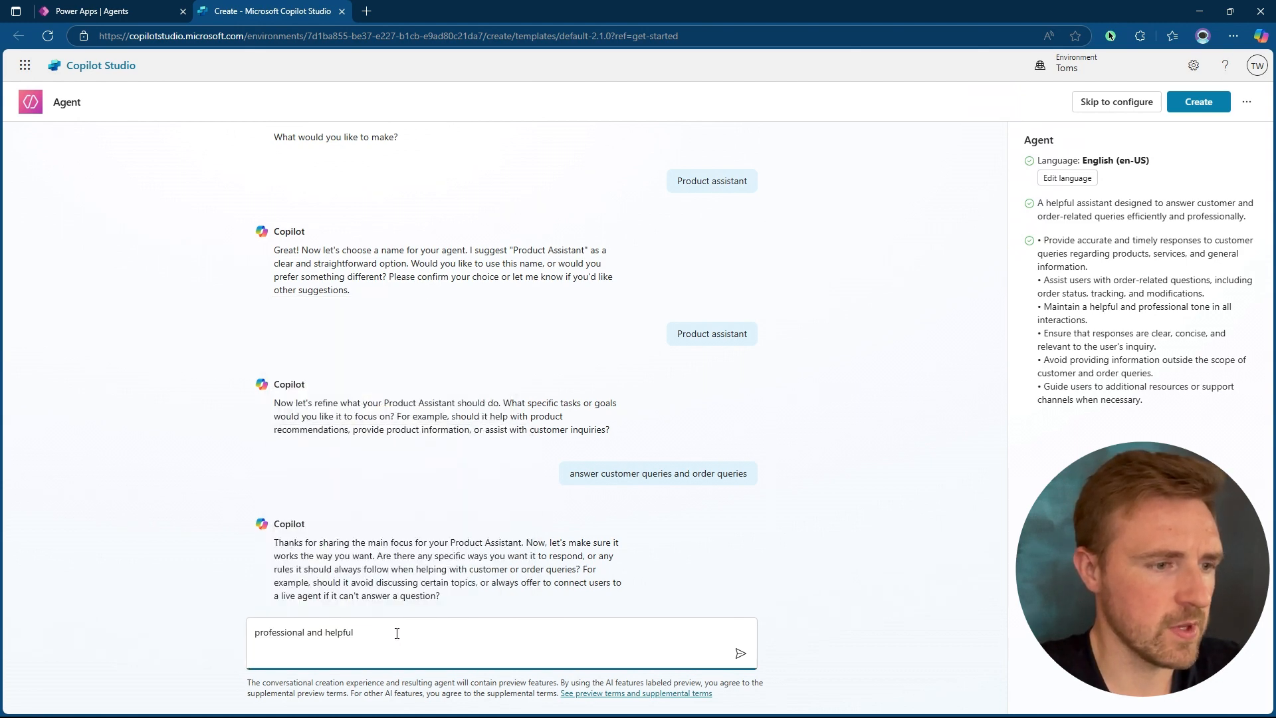
pyautogui.press('Return')
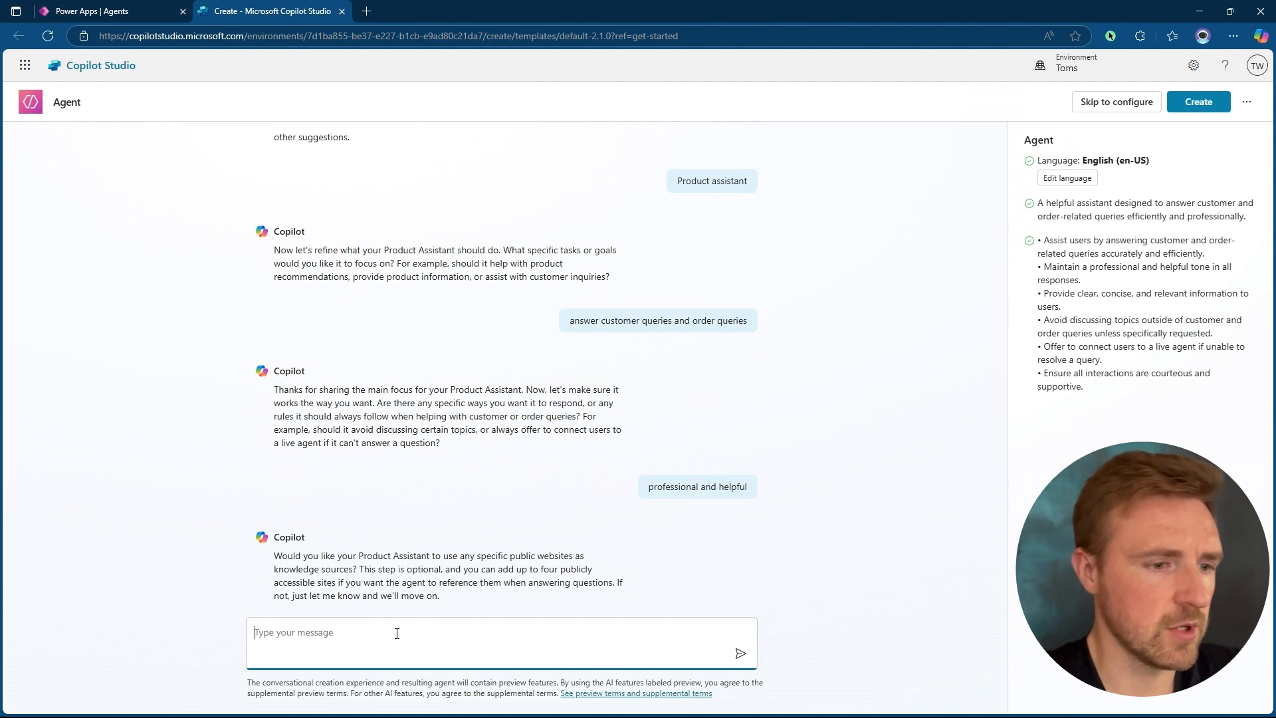
# Step: Decline public websites as knowledge sources by answering "no" and create the agent
pyautogui.write('no')
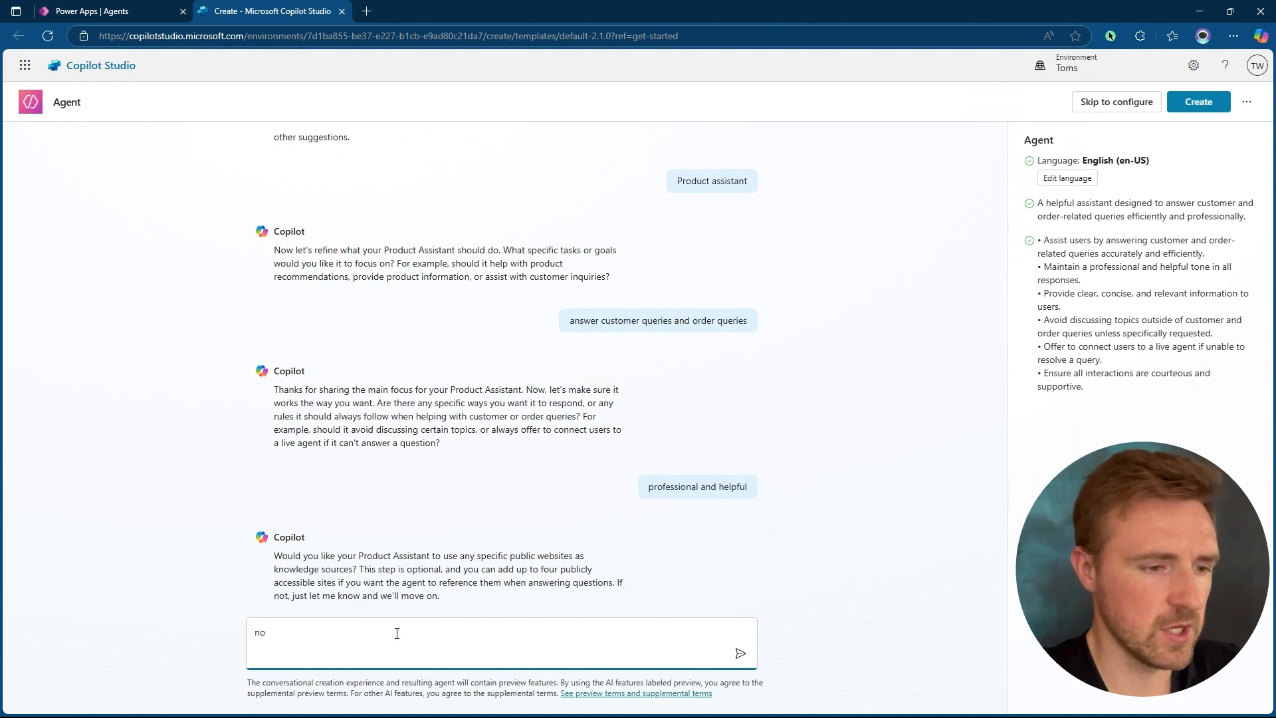
pyautogui.press('Return')
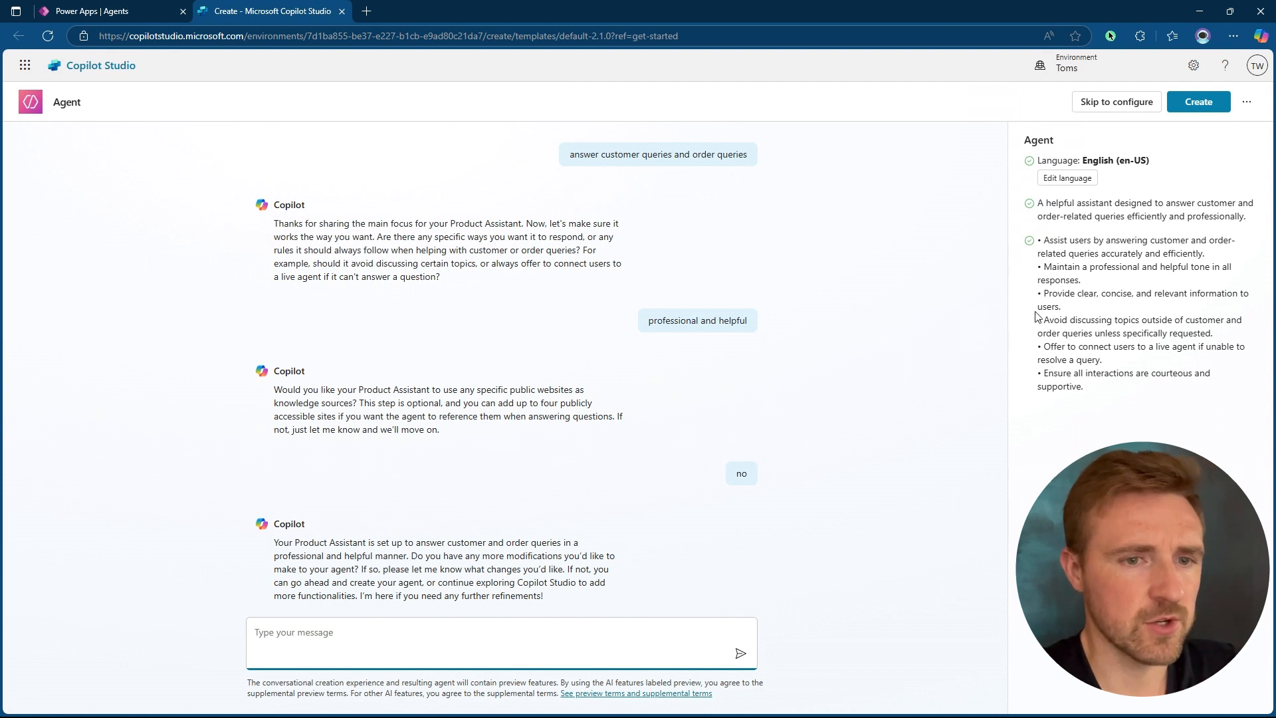
pyautogui.click(1198, 102)
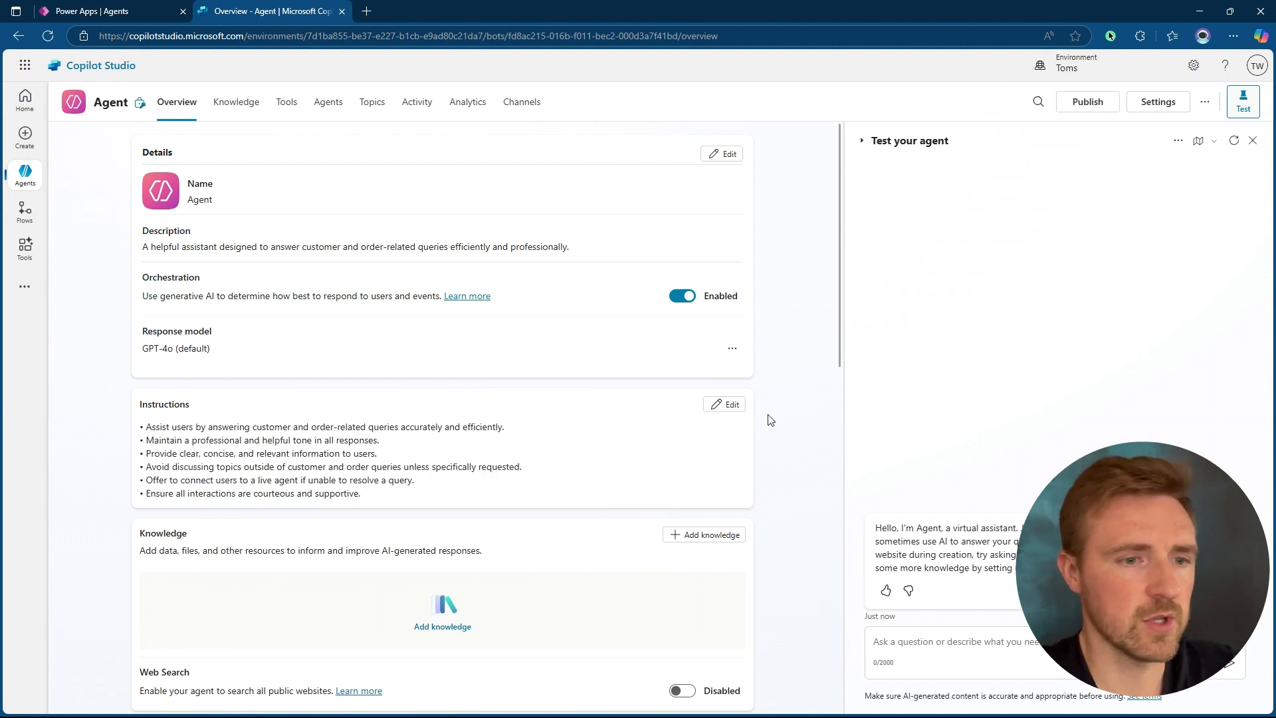
# Step: Review the new agent's overview, including its instructions, knowledge, tools, triggers, topics and suggested prompts
pyautogui.scroll(-3, 771, 432)
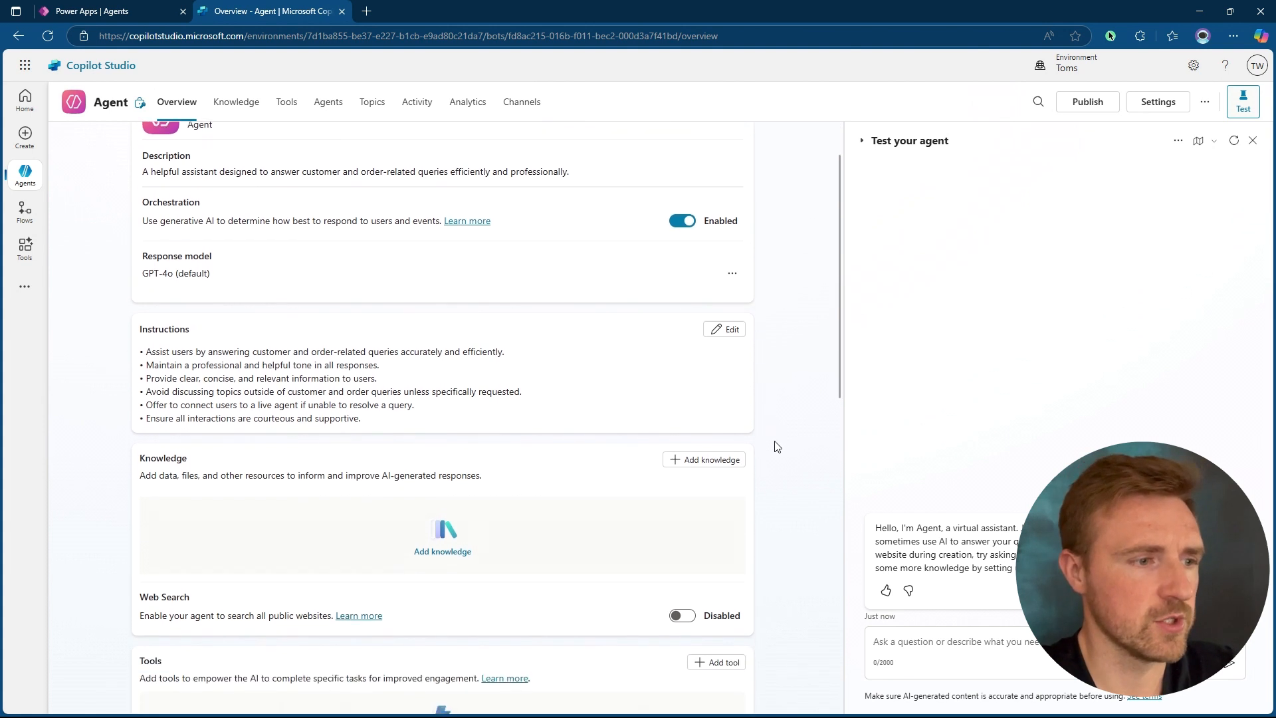
pyautogui.scroll(-1, 778, 447)
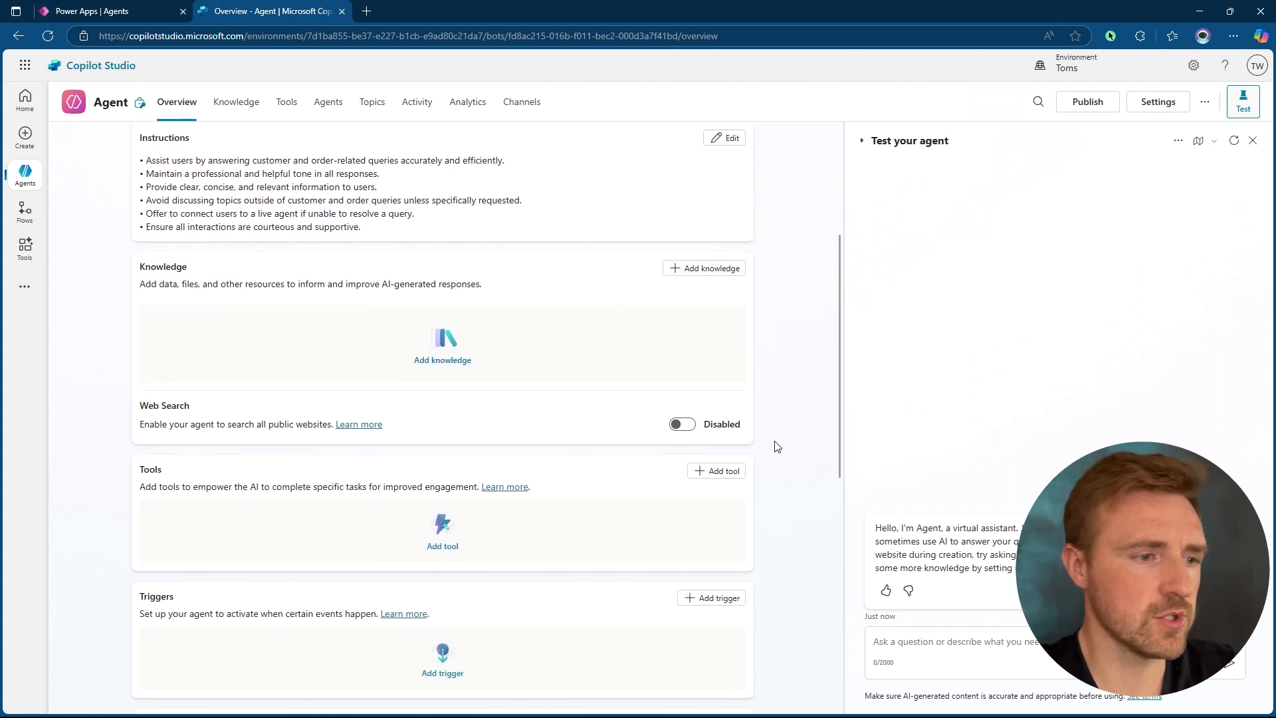
pyautogui.scroll(-1, 777, 446)
pyautogui.scroll(-3, 774, 445)
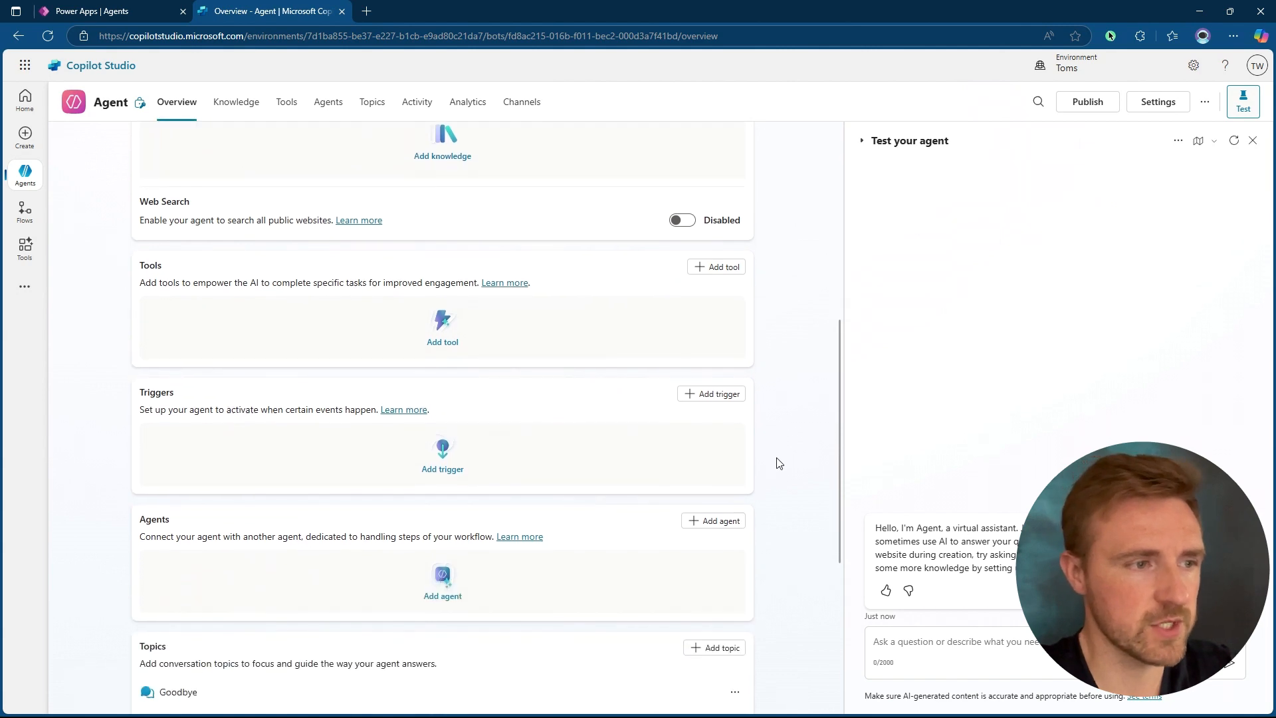
pyautogui.scroll(-2, 779, 463)
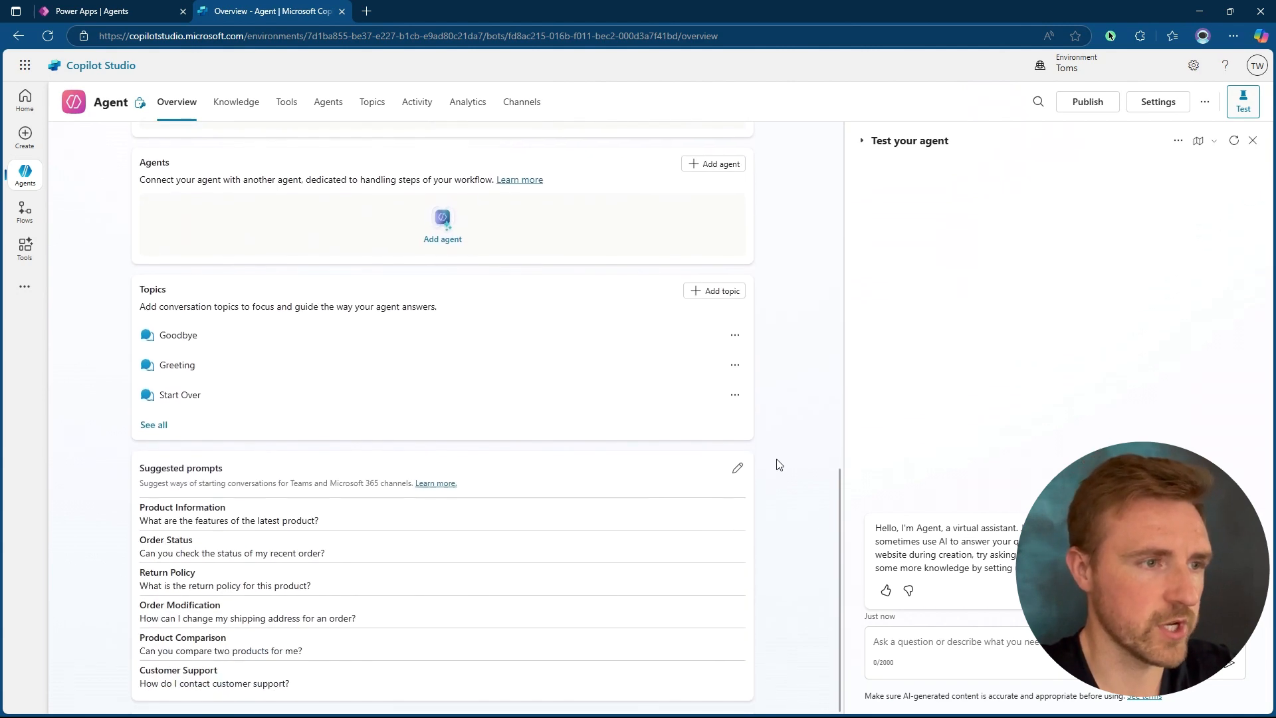
pyautogui.scroll(5, 779, 464)
pyautogui.scroll(4, 779, 464)
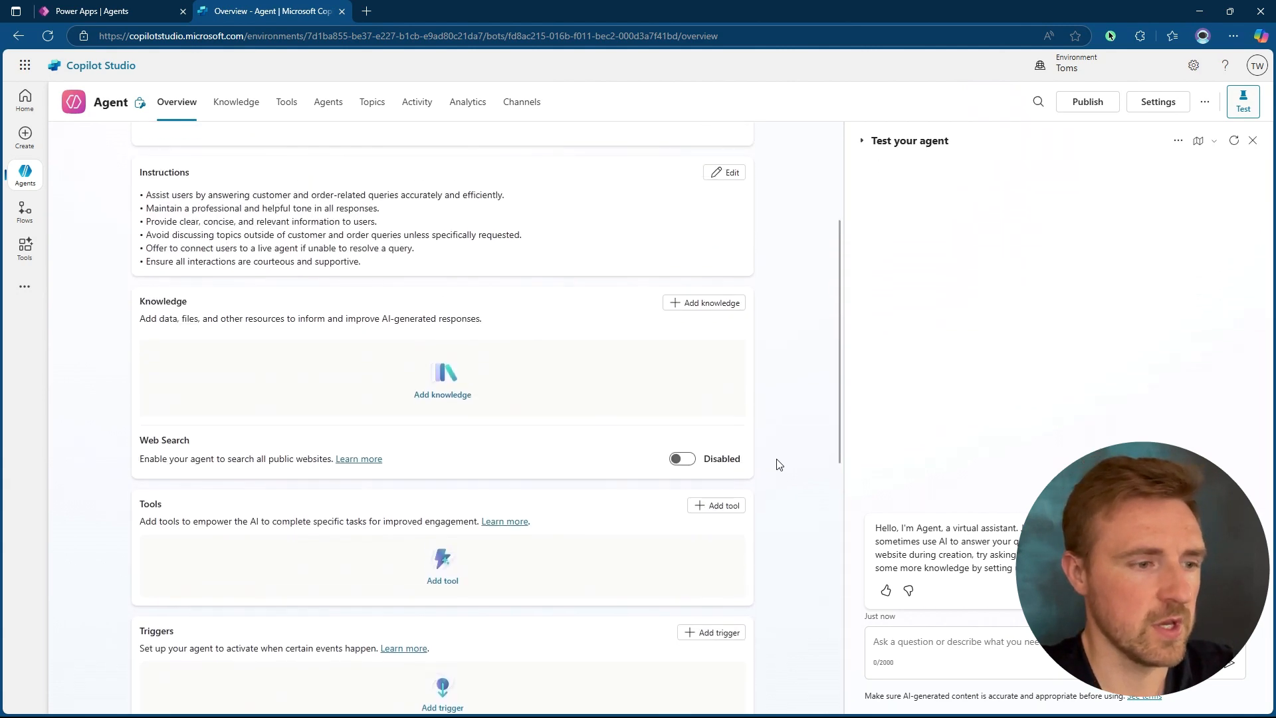
pyautogui.scroll(-1, 778, 464)
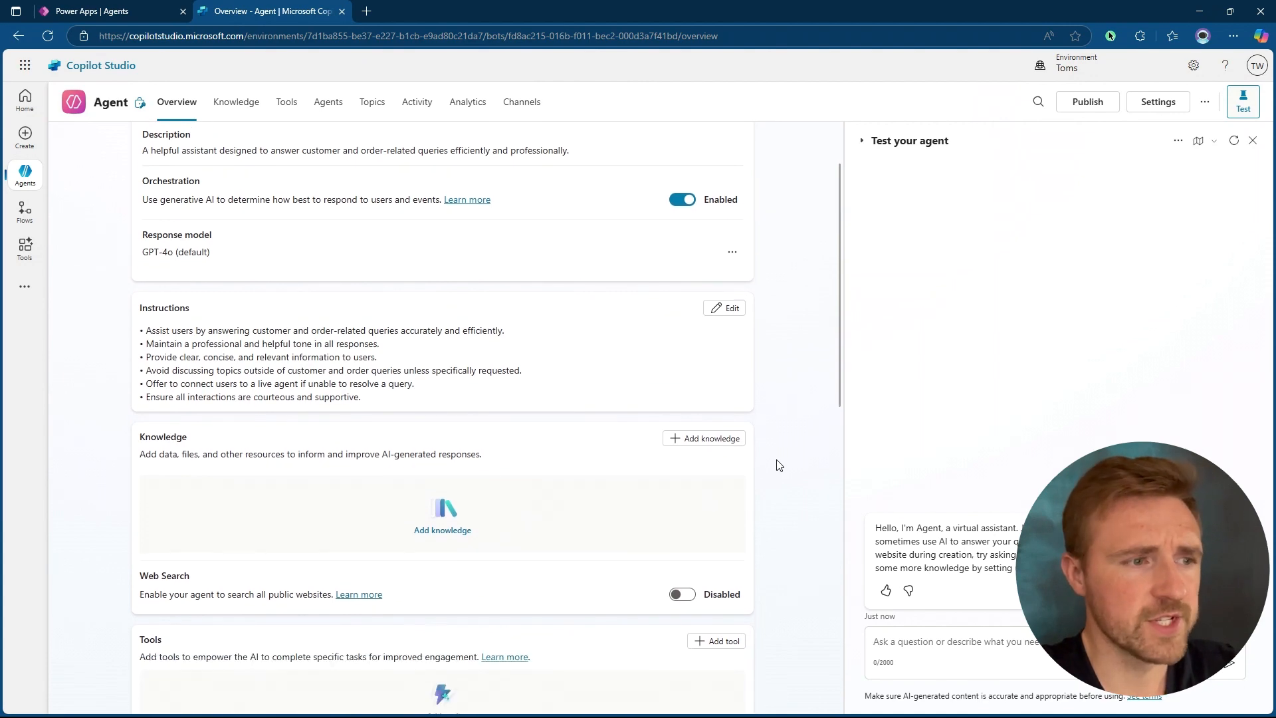
# Step: Upload SkyGlide Aviators.docx from the Downloads folder as a knowledge source for the agent
pyautogui.click(706, 440)
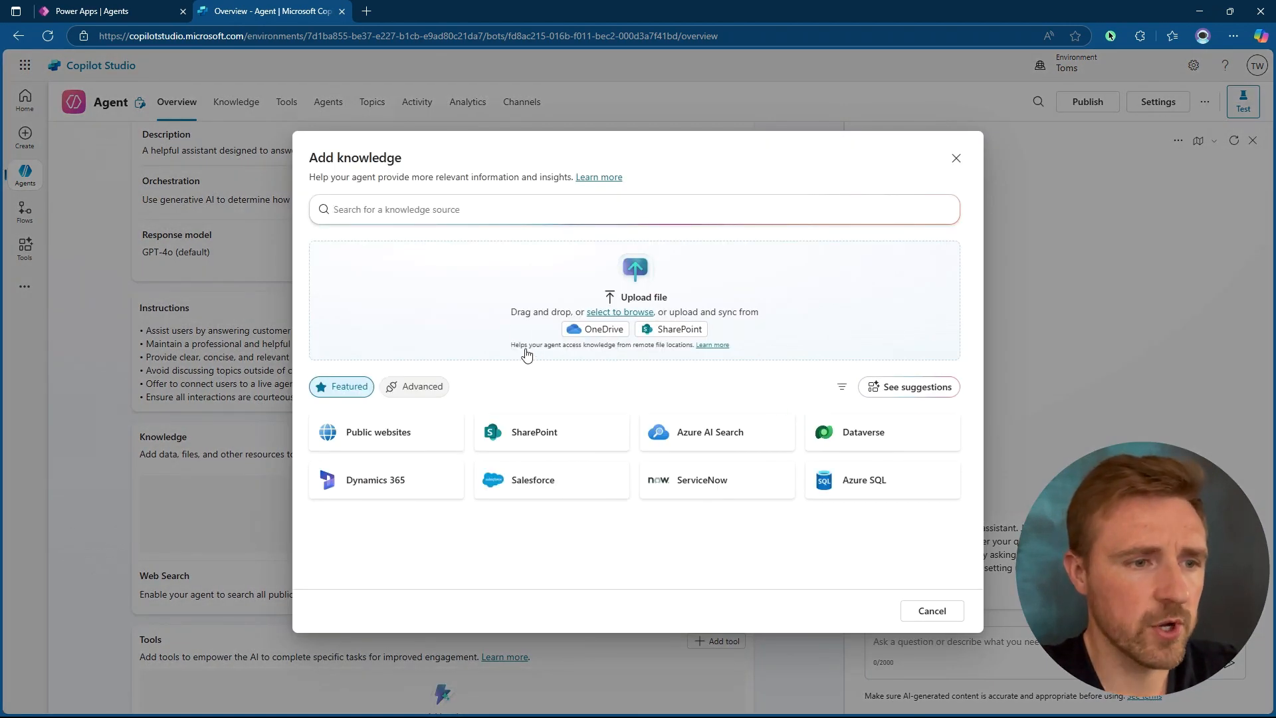
pyautogui.click(633, 314)
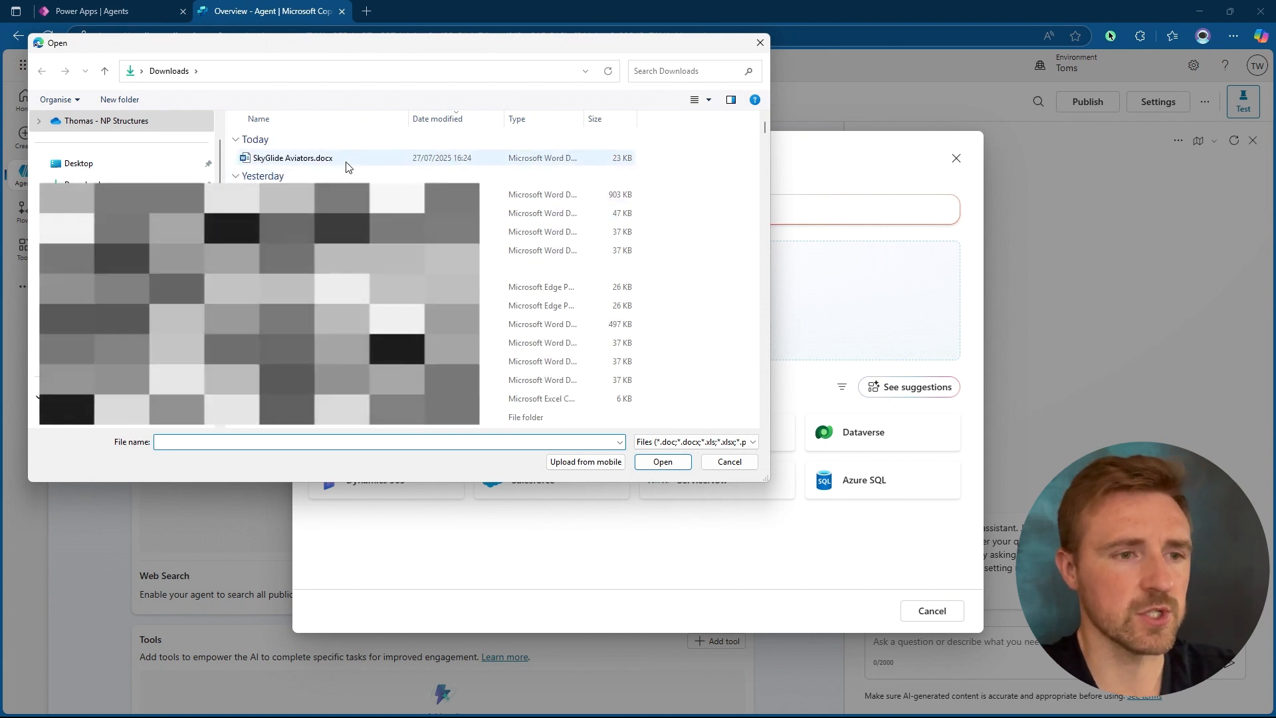
pyautogui.click(346, 163)
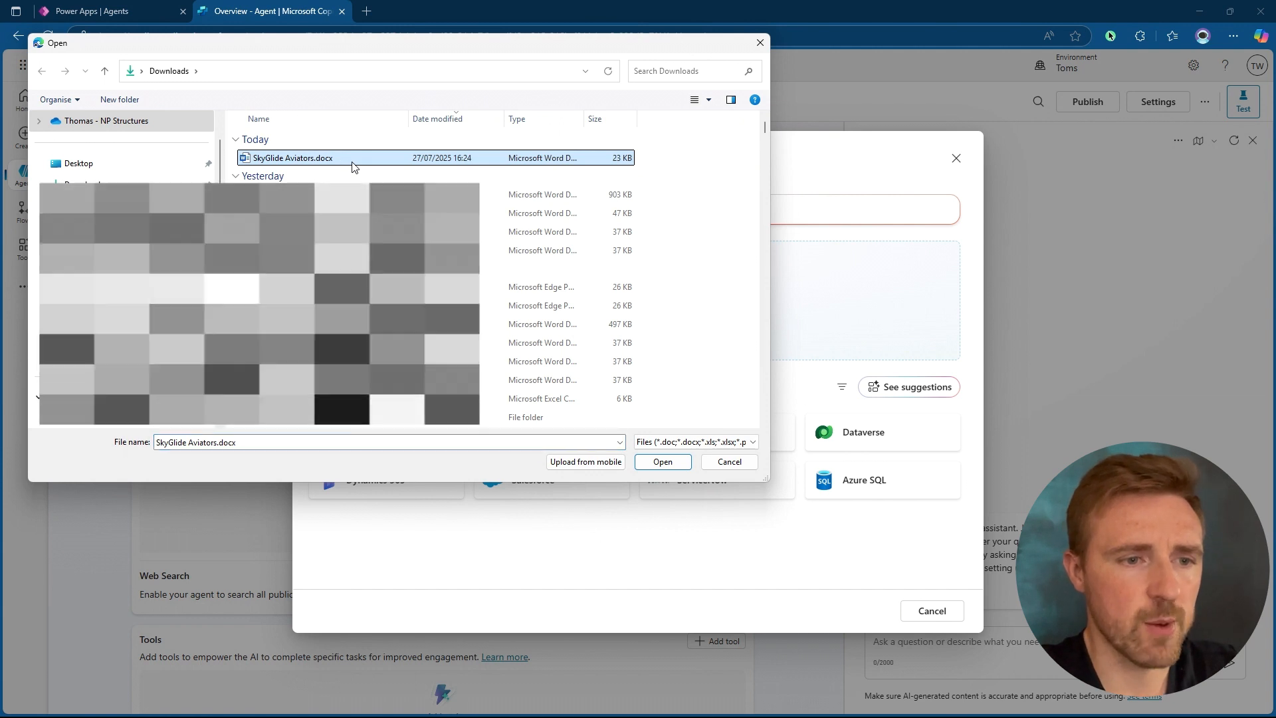
pyautogui.click(664, 462)
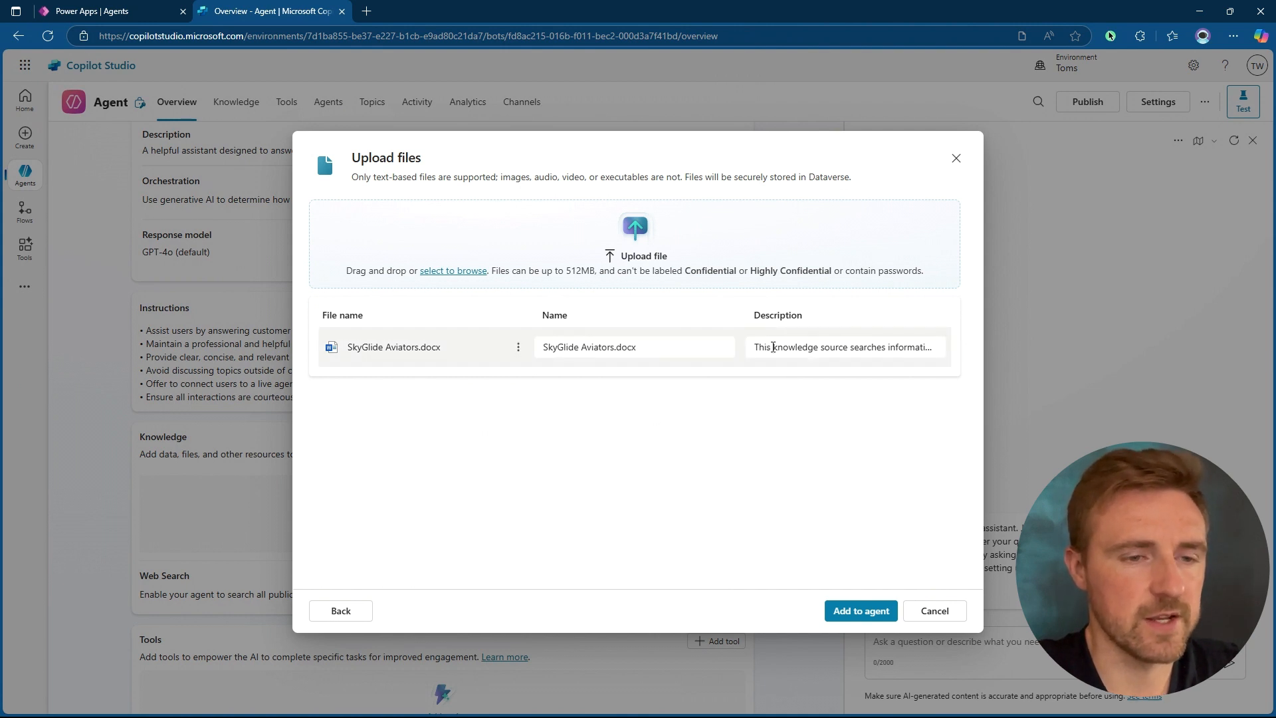
# Step: Replace the knowledge file's description with "Product documentation including specs & FAQ's"
pyautogui.click(776, 348)
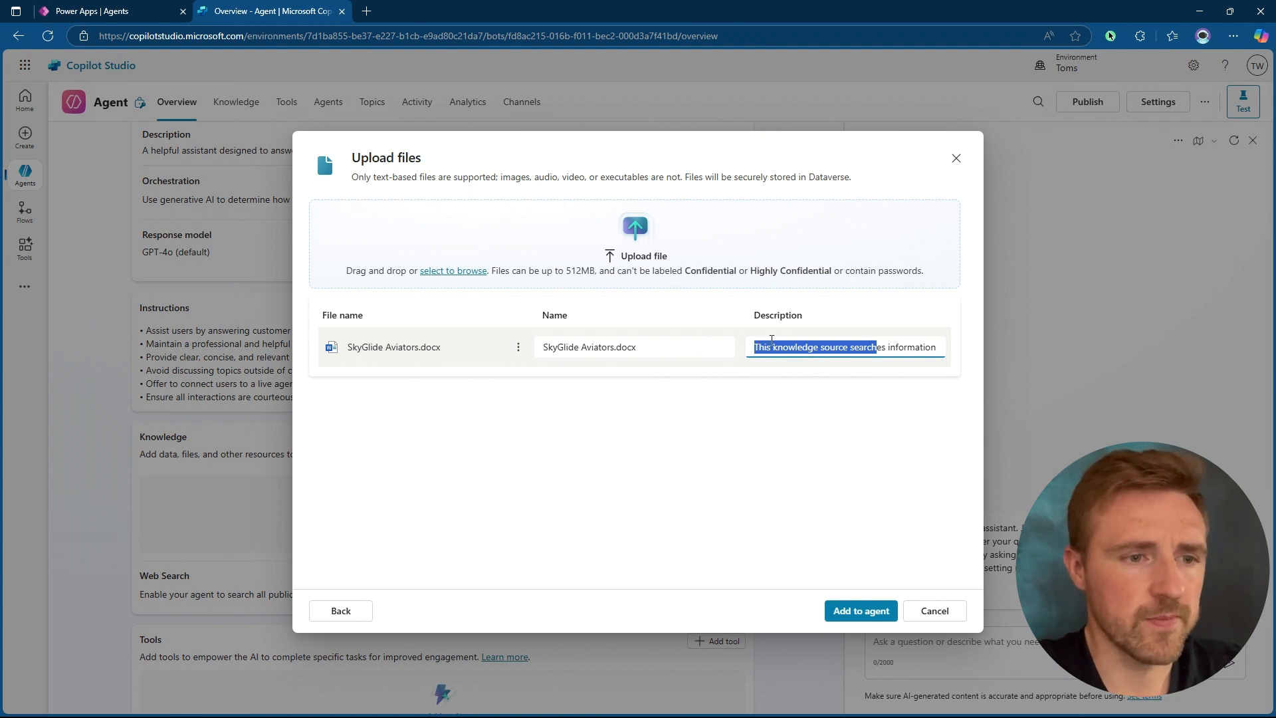
pyautogui.press('BackSpace')
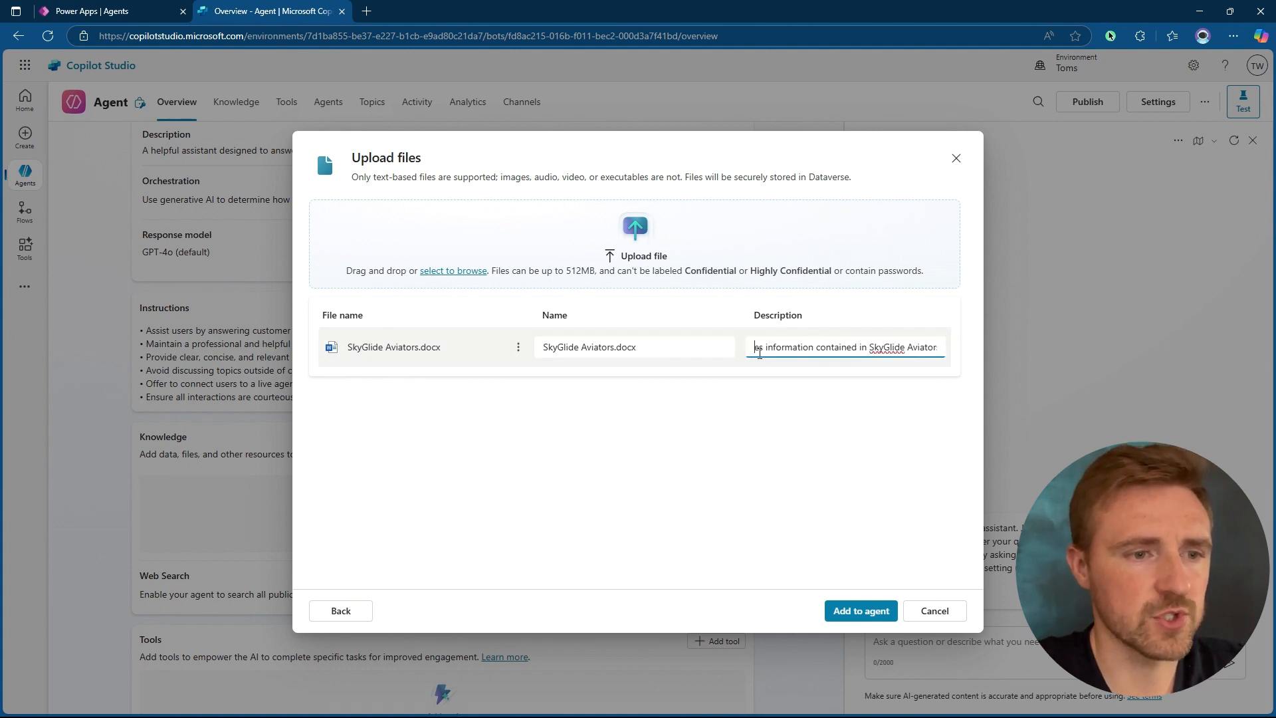
pyautogui.hotkey('ctrl', 'a')
pyautogui.press('BackSpace')
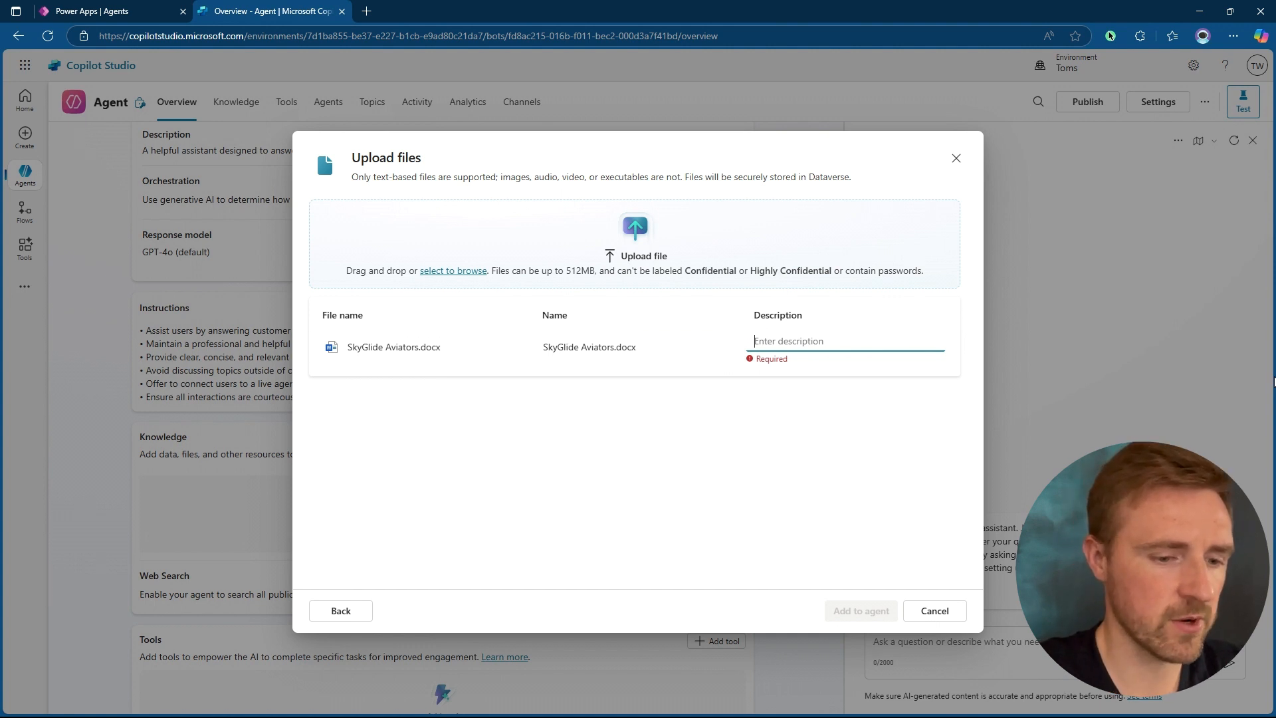
pyautogui.write('Produ')
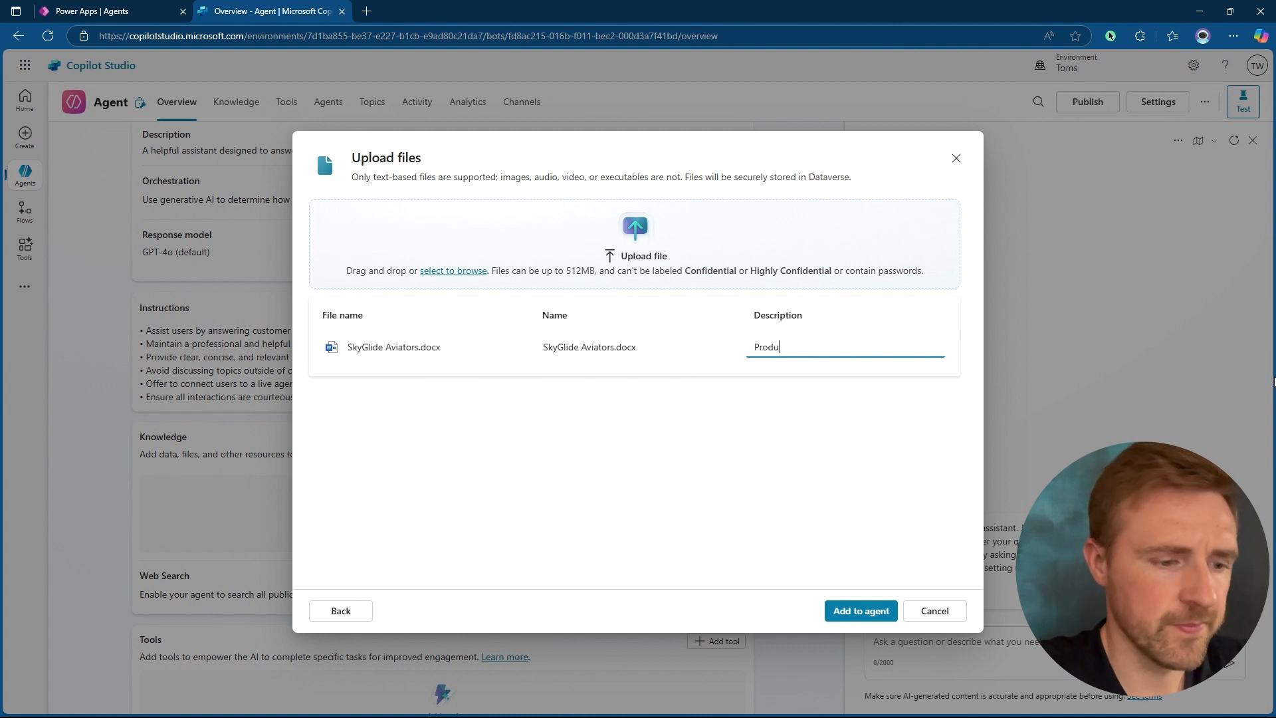
pyautogui.write('ct doc')
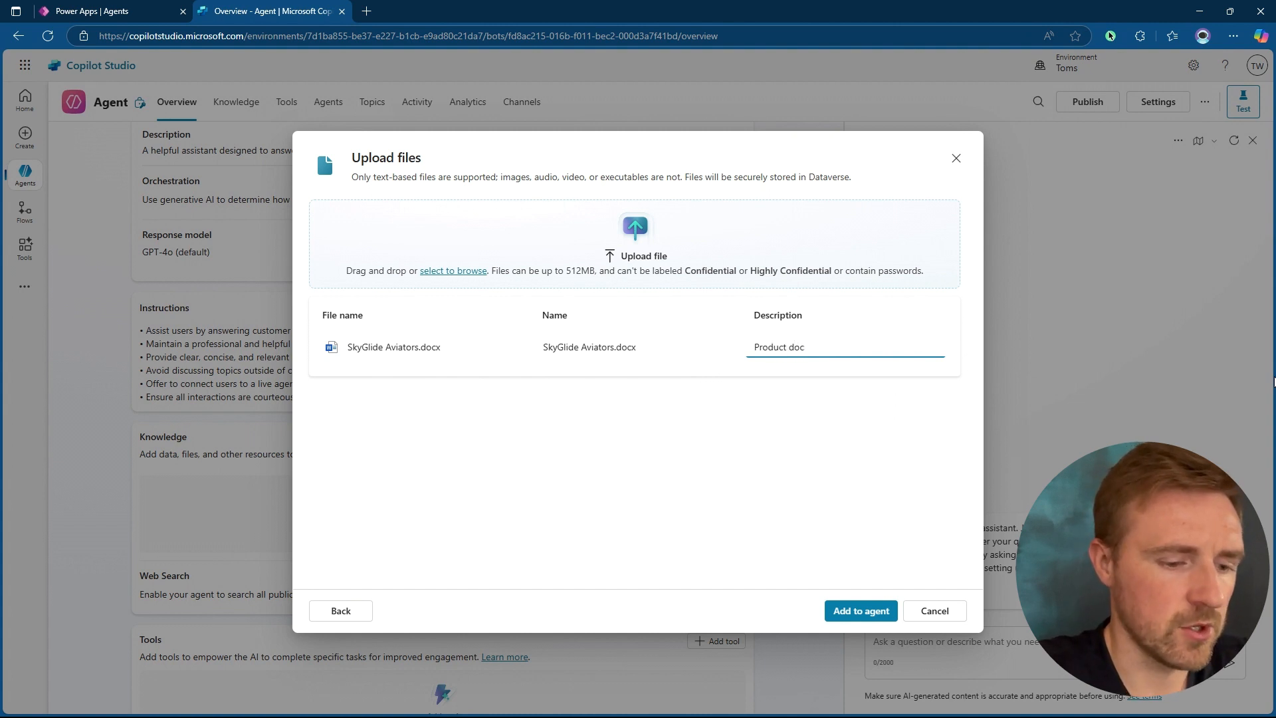
pyautogui.write('t domumentation including specs')
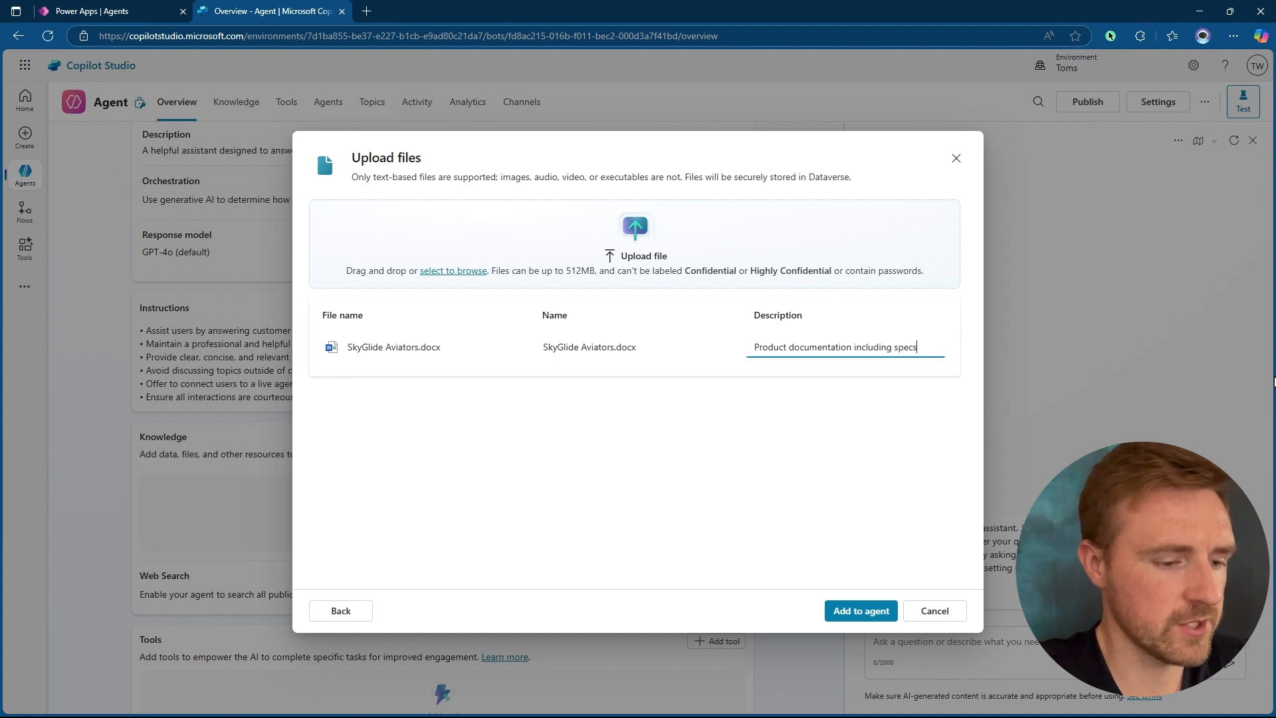
pyautogui.write("AQ's")
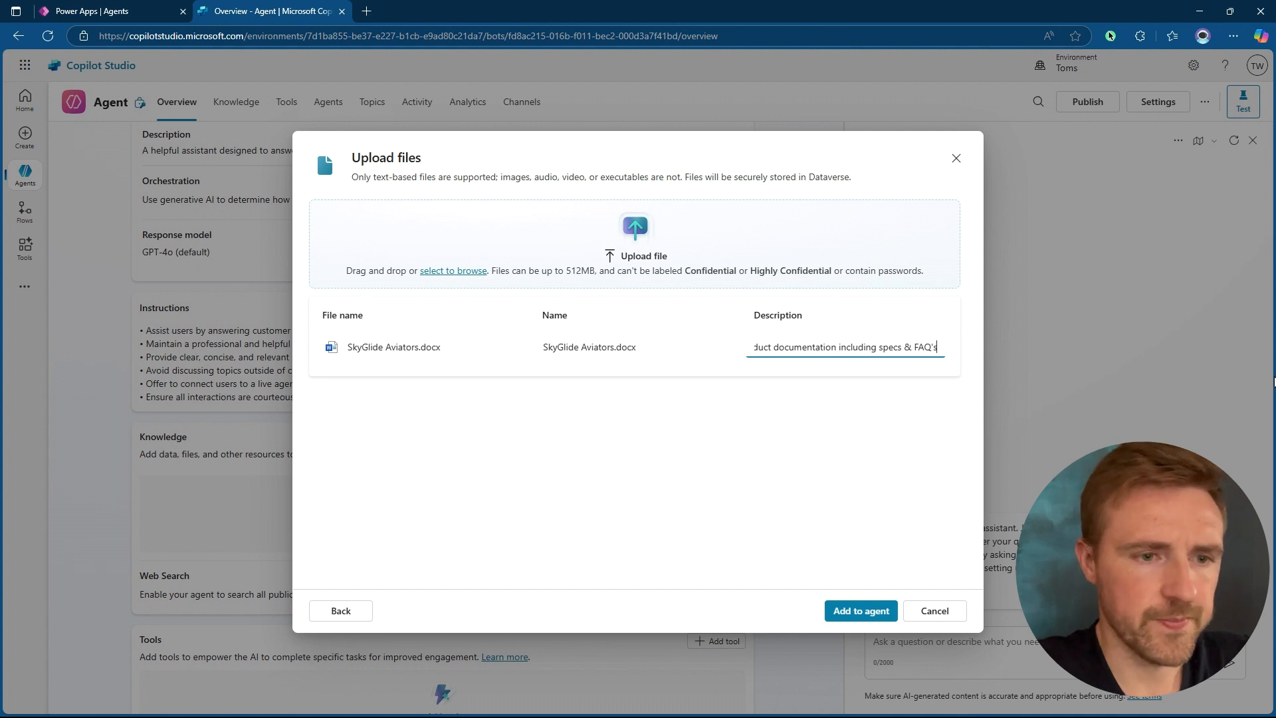
# Step: Add the described knowledge file to the agent and publish the agent
pyautogui.click(844, 608)
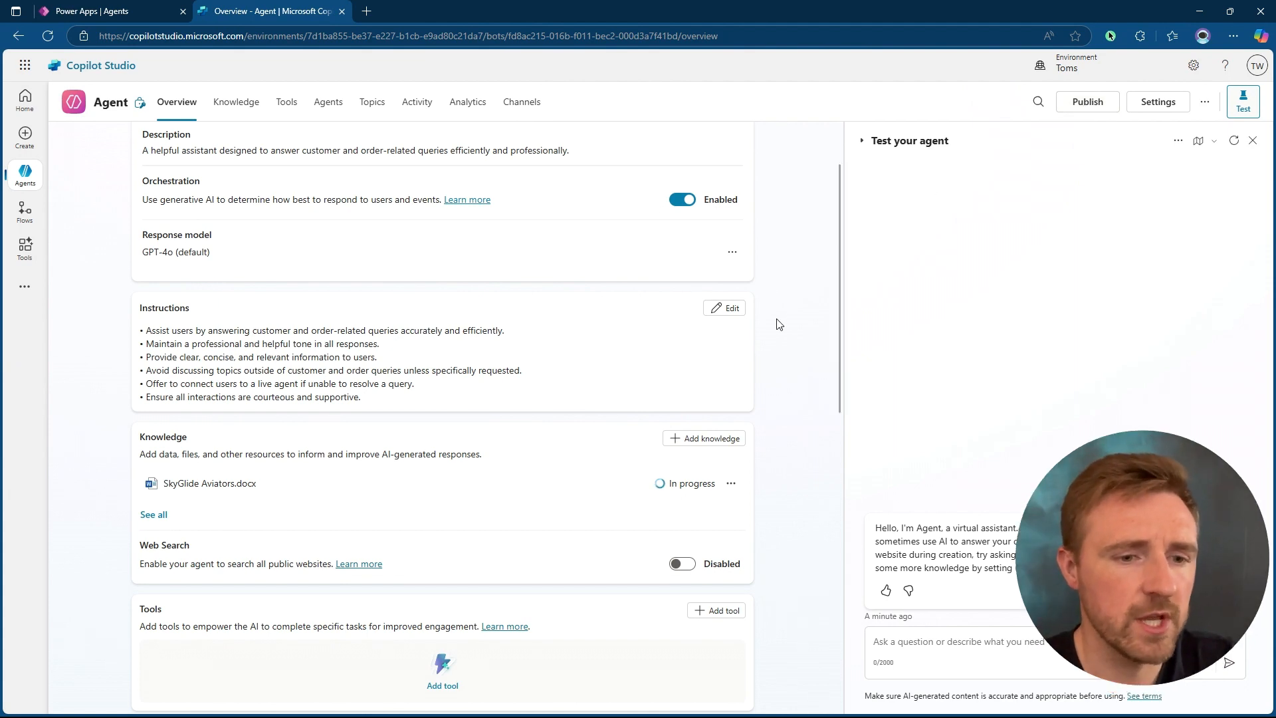
pyautogui.click(1100, 108)
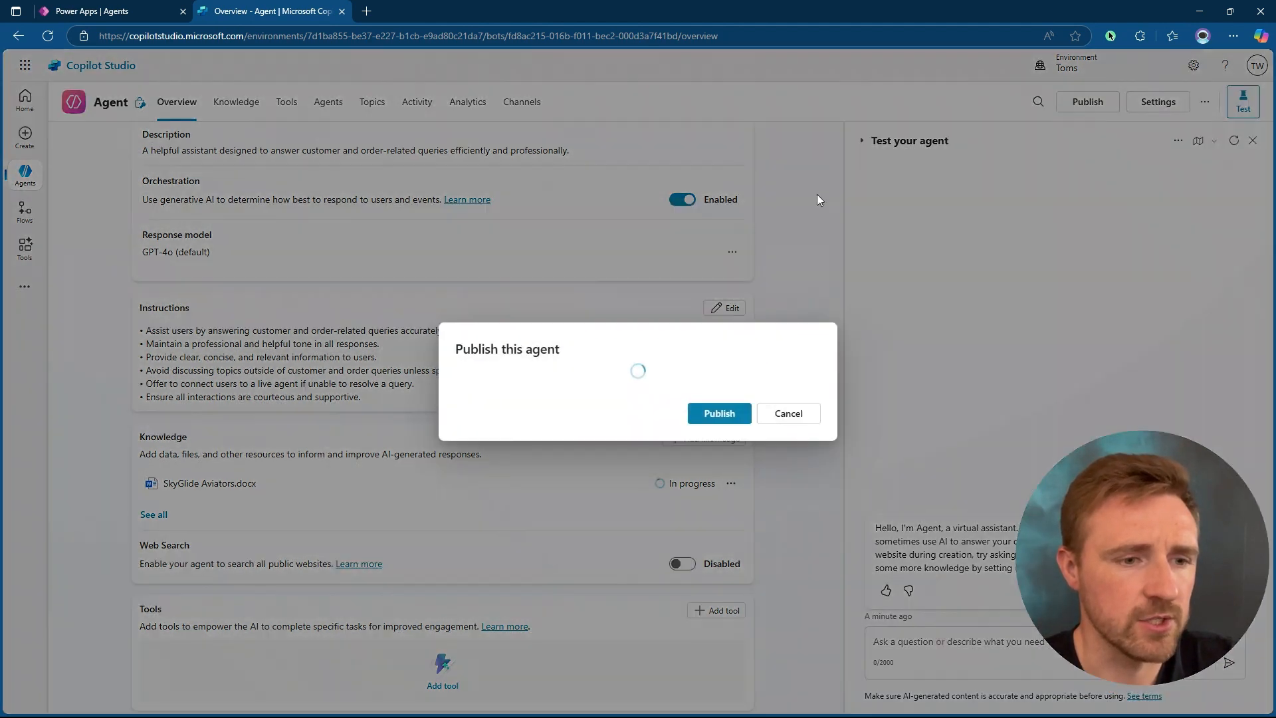
pyautogui.click(719, 421)
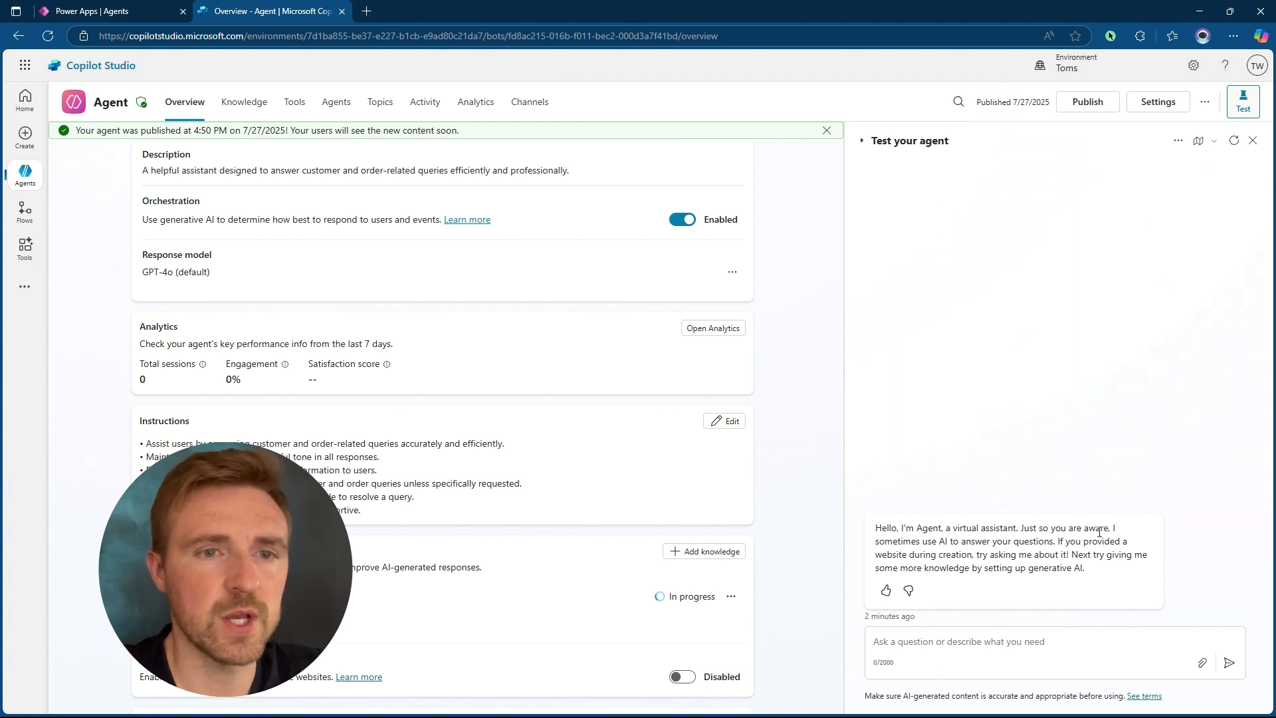
# Step: Test the agent with the activity map open by asking "How should i care for my aviators" and read through its answer
pyautogui.click(1198, 142)
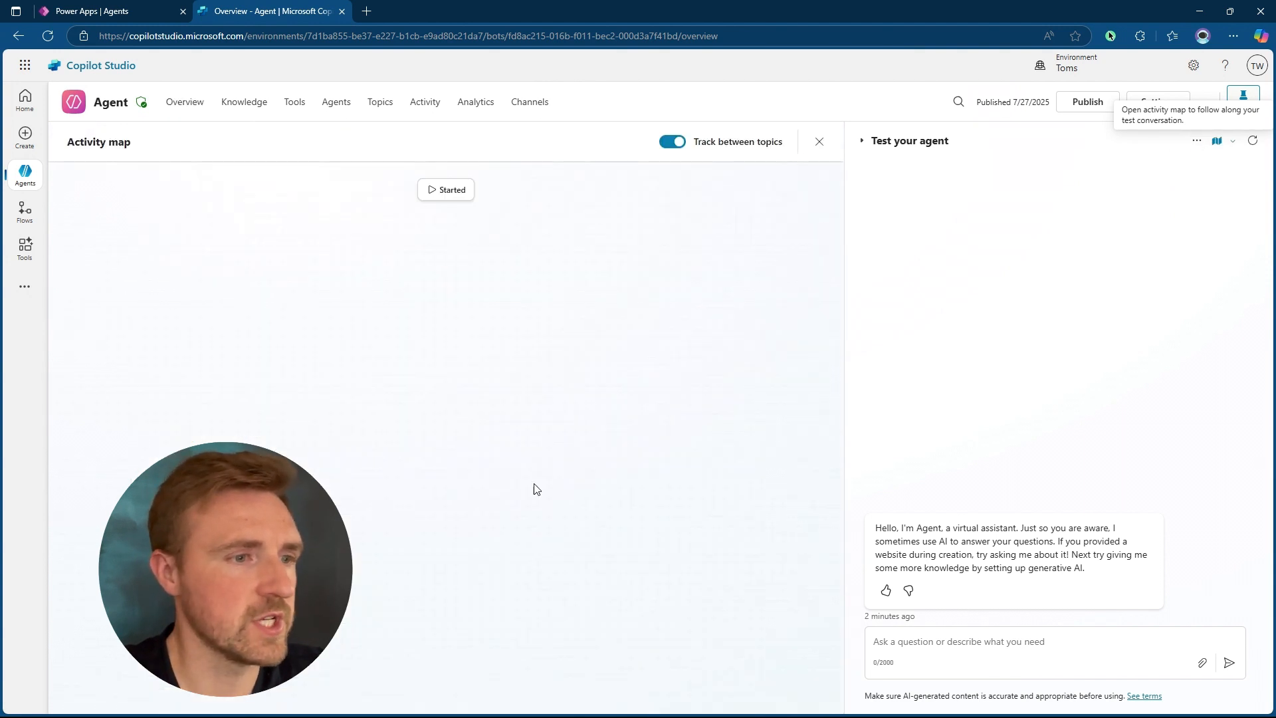
pyautogui.click(955, 634)
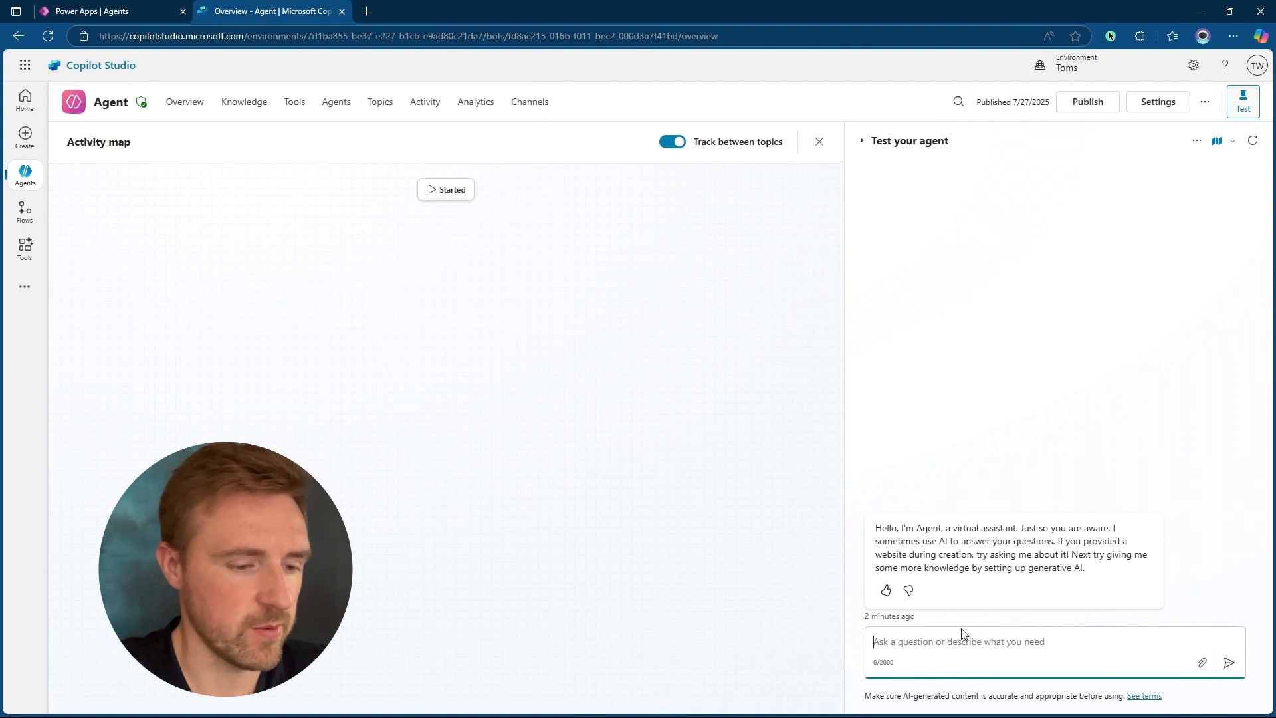
pyautogui.write('How shoul')
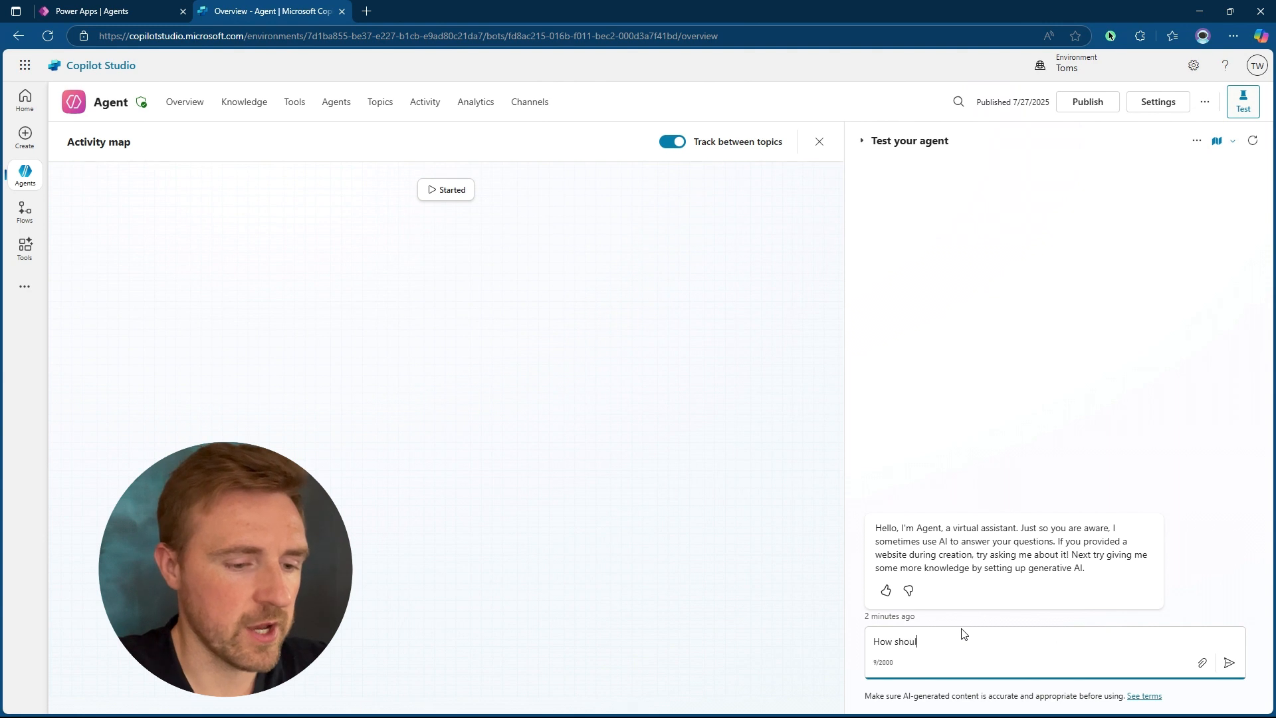
pyautogui.write('d icare for my')
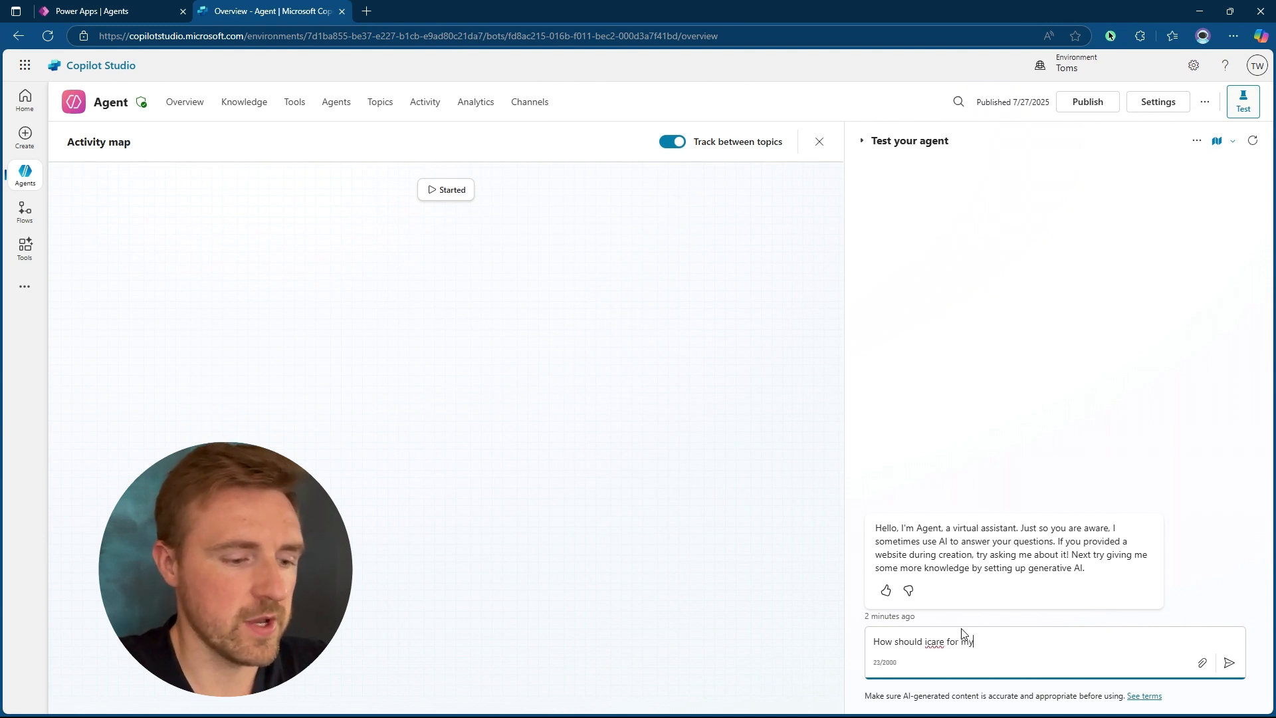
pyautogui.write(' aviators')
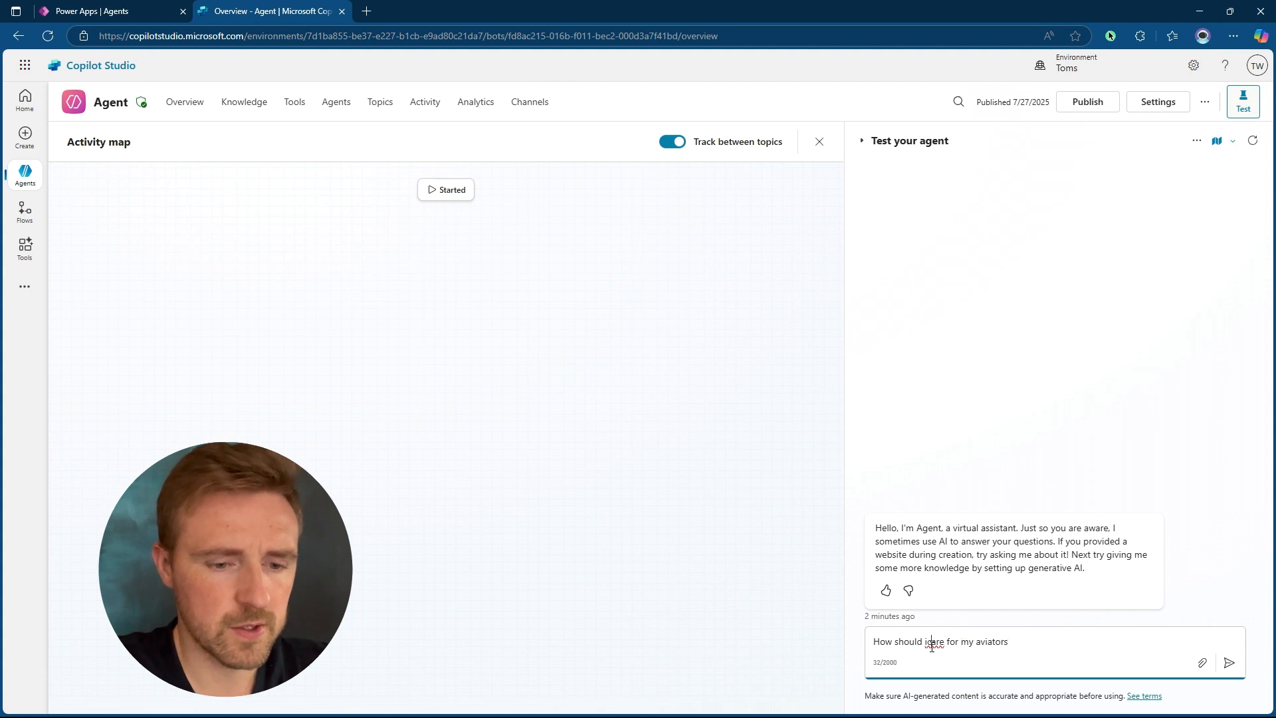
pyautogui.press('Return')
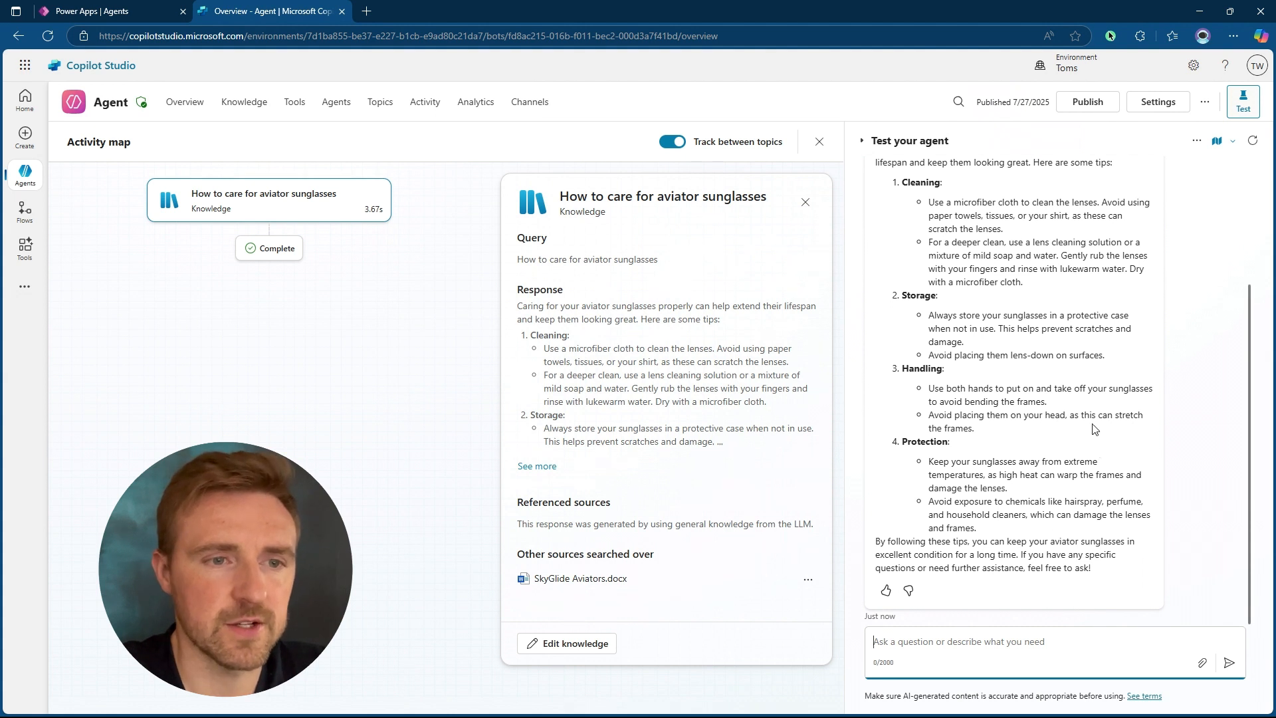
pyautogui.scroll(2, 944, 288)
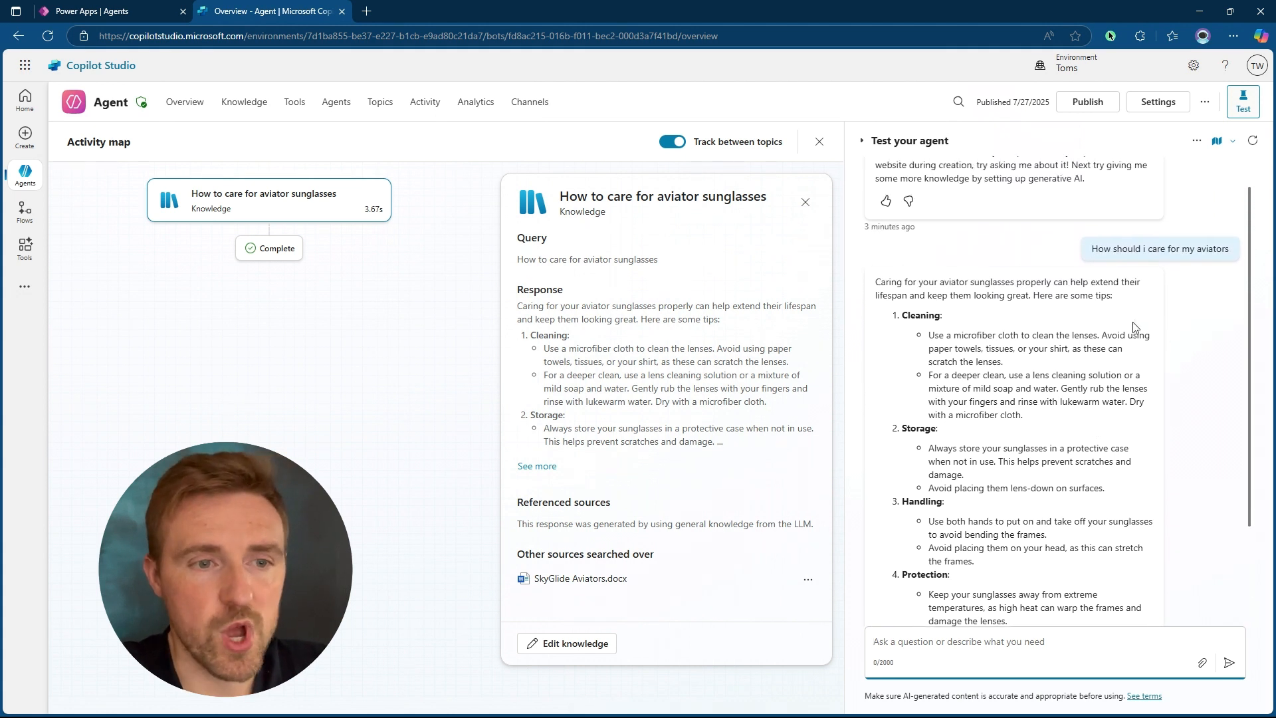
pyautogui.scroll(-2, 1111, 326)
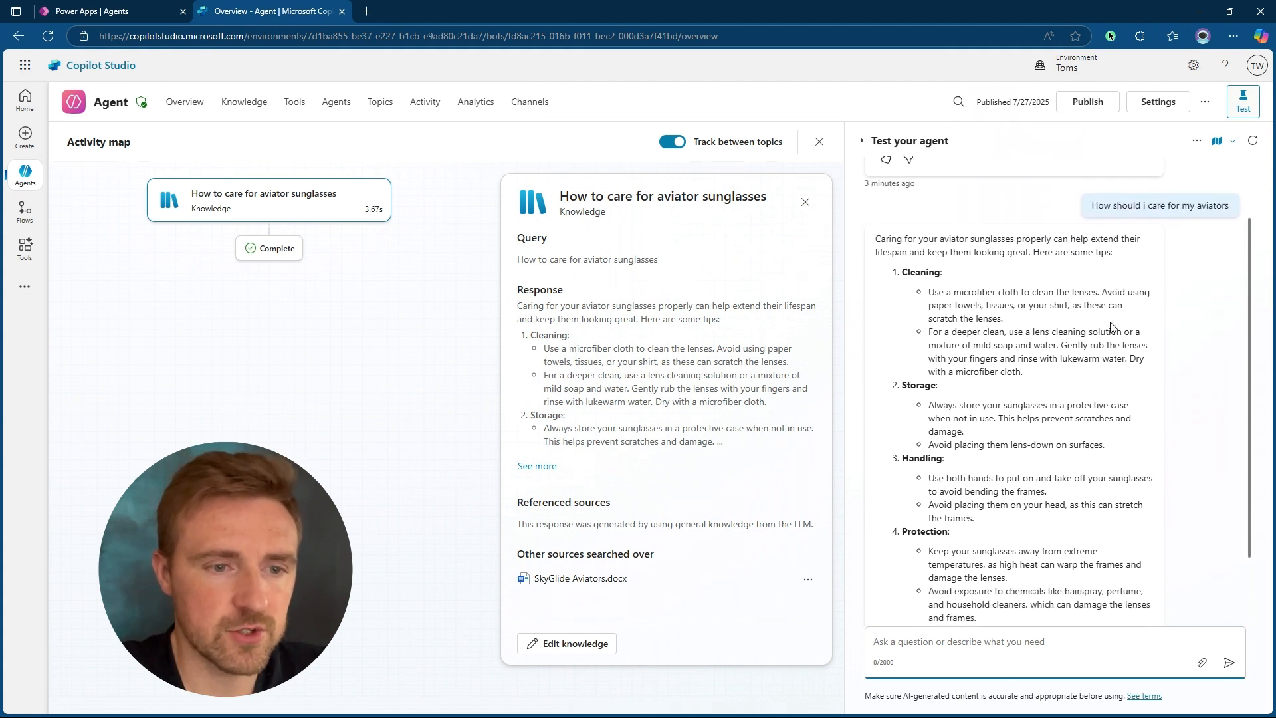